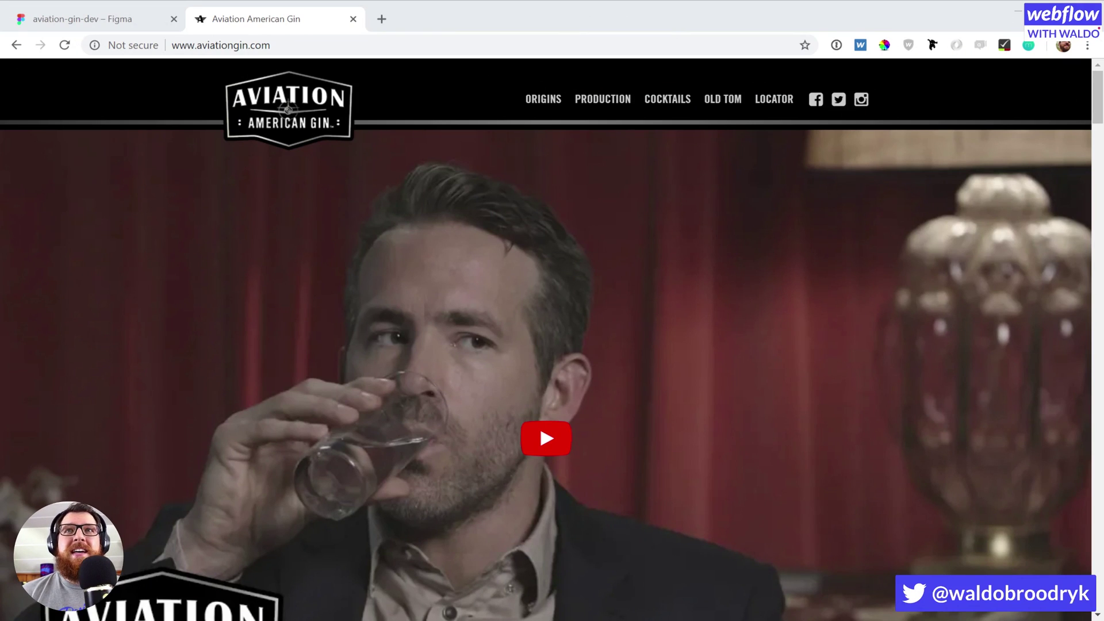
Step: Scroll through the whole aviationgin.com homepage from top to bottom and back
{"action": "scroll", "coordinate": [546, 367], "scroll_direction": "down", "scroll_amount": 1}
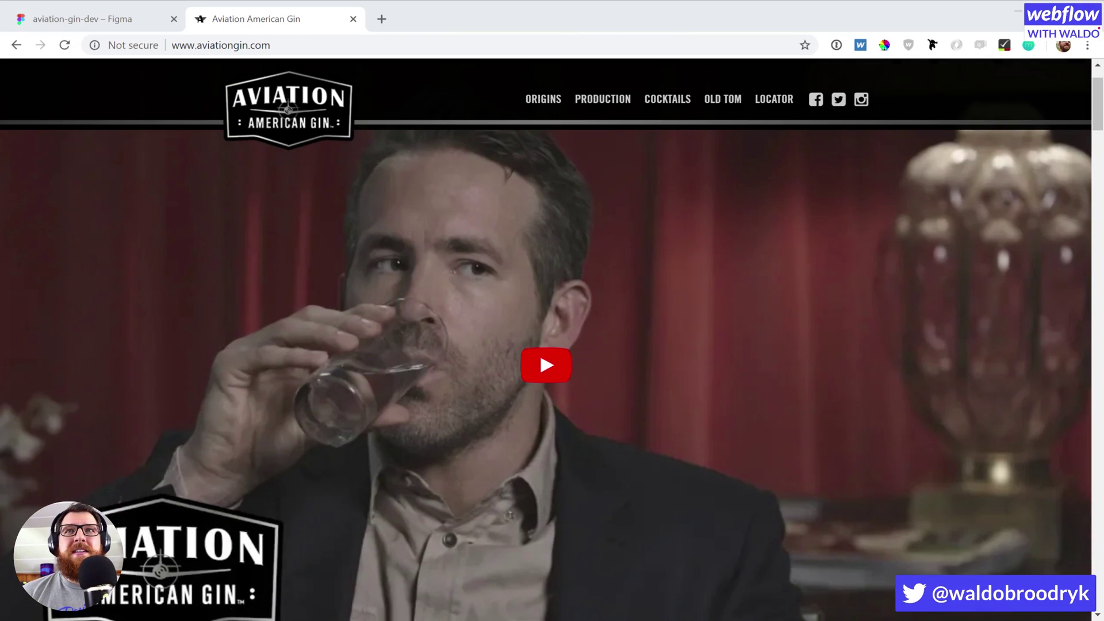
{"action": "scroll", "coordinate": [546, 368], "scroll_direction": "down", "scroll_amount": 7}
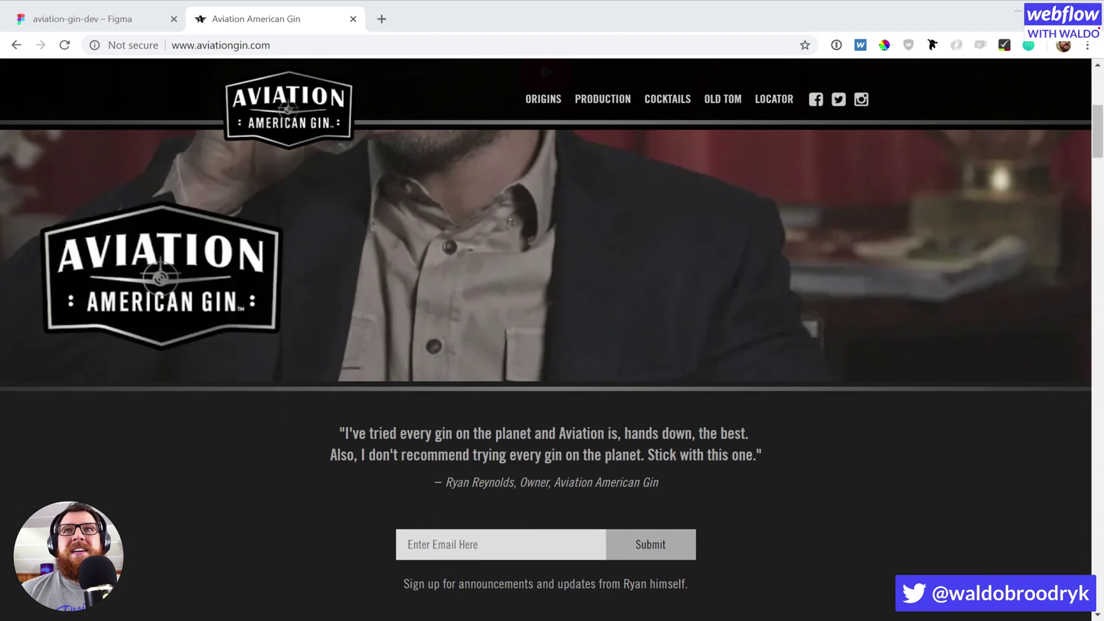
{"action": "scroll", "coordinate": [546, 368], "scroll_direction": "down", "scroll_amount": 1}
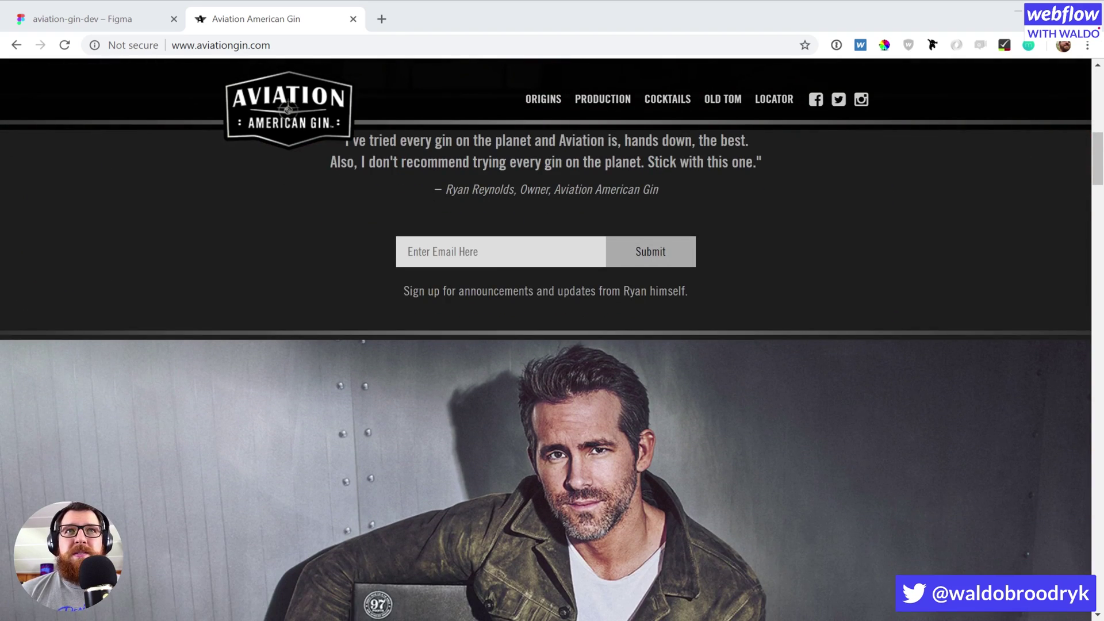
{"action": "scroll", "coordinate": [727, 387], "scroll_direction": "down", "scroll_amount": 12}
{"action": "scroll", "coordinate": [733, 383], "scroll_direction": "down", "scroll_amount": 15}
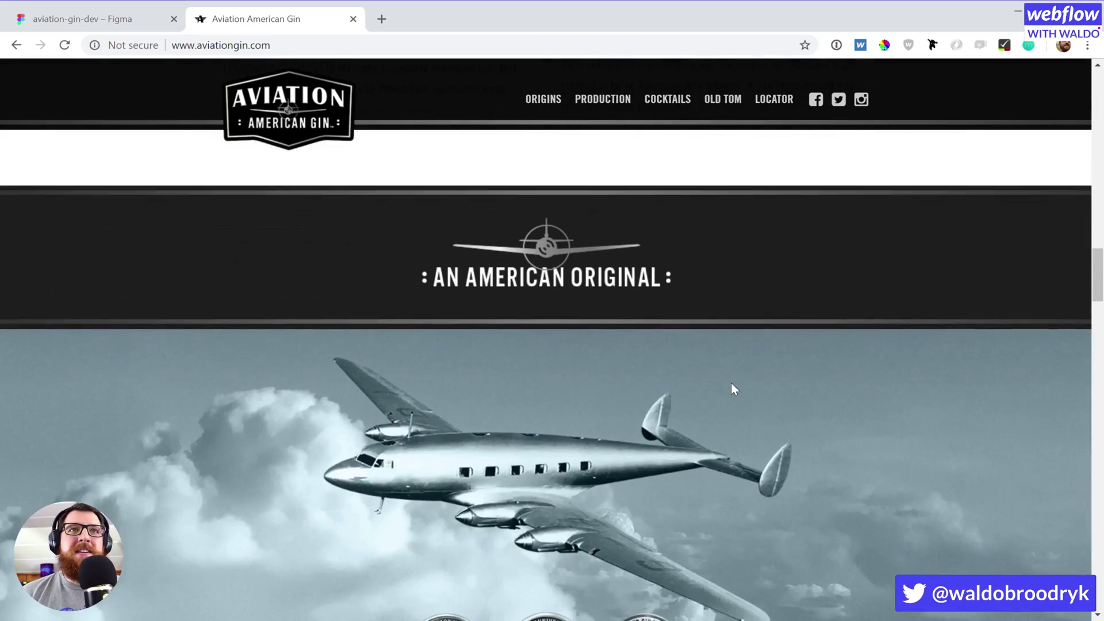
{"action": "scroll", "coordinate": [732, 388], "scroll_direction": "down", "scroll_amount": 15}
{"action": "scroll", "coordinate": [731, 388], "scroll_direction": "down", "scroll_amount": 15}
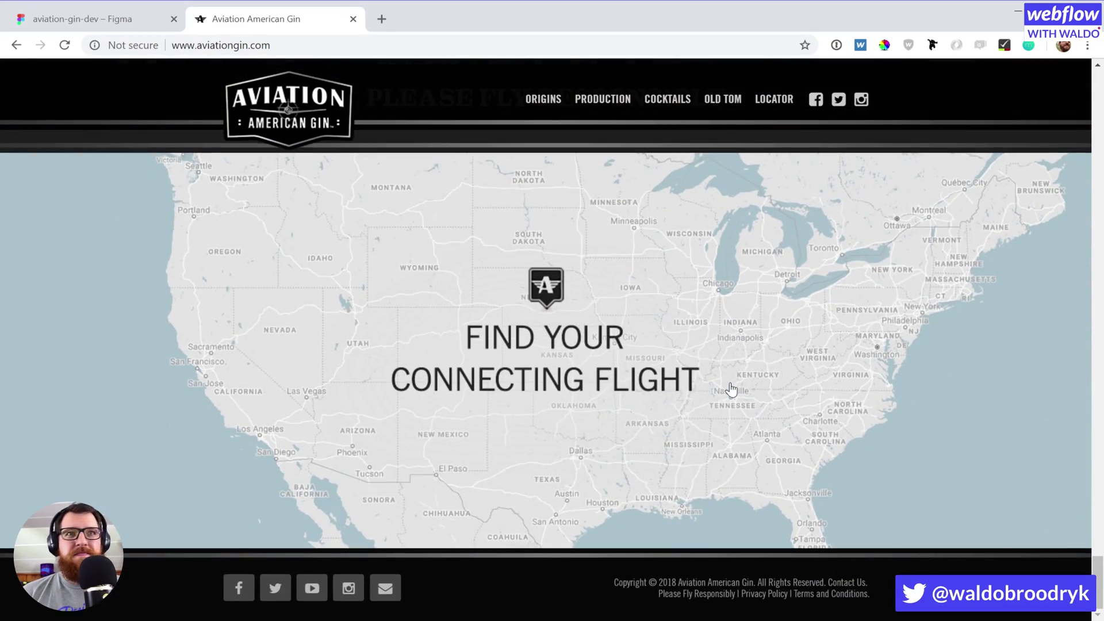
{"action": "scroll", "coordinate": [731, 390], "scroll_direction": "up", "scroll_amount": 15}
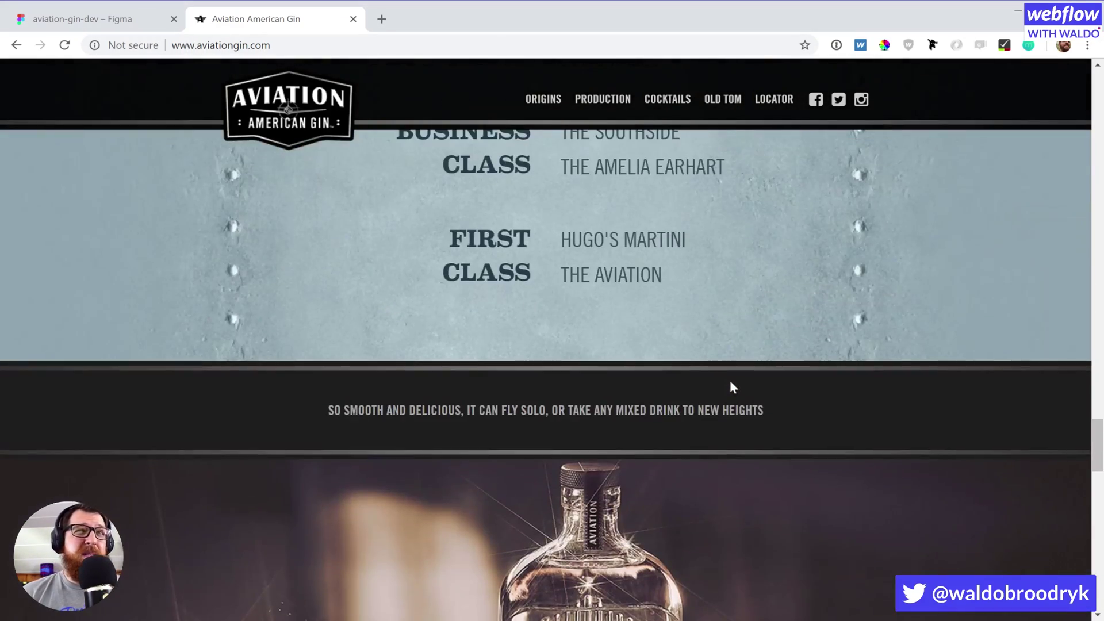
{"action": "scroll", "coordinate": [730, 381], "scroll_direction": "up", "scroll_amount": 15}
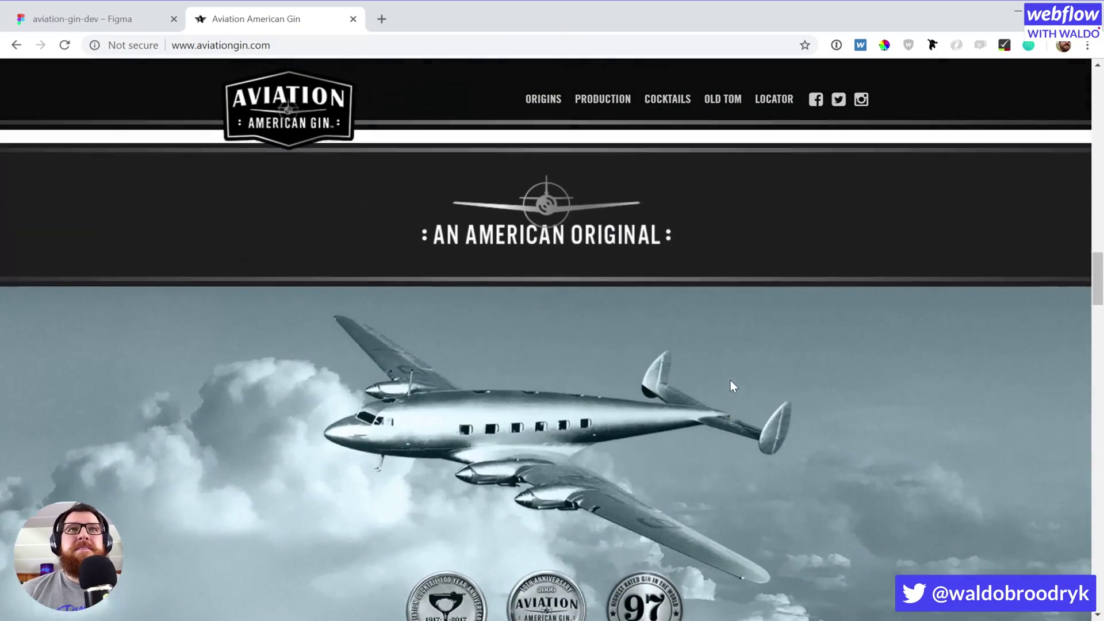
{"action": "scroll", "coordinate": [730, 380], "scroll_direction": "up", "scroll_amount": 10}
{"action": "scroll", "coordinate": [730, 378], "scroll_direction": "down", "scroll_amount": 6}
{"action": "scroll", "coordinate": [731, 381], "scroll_direction": "up", "scroll_amount": 10}
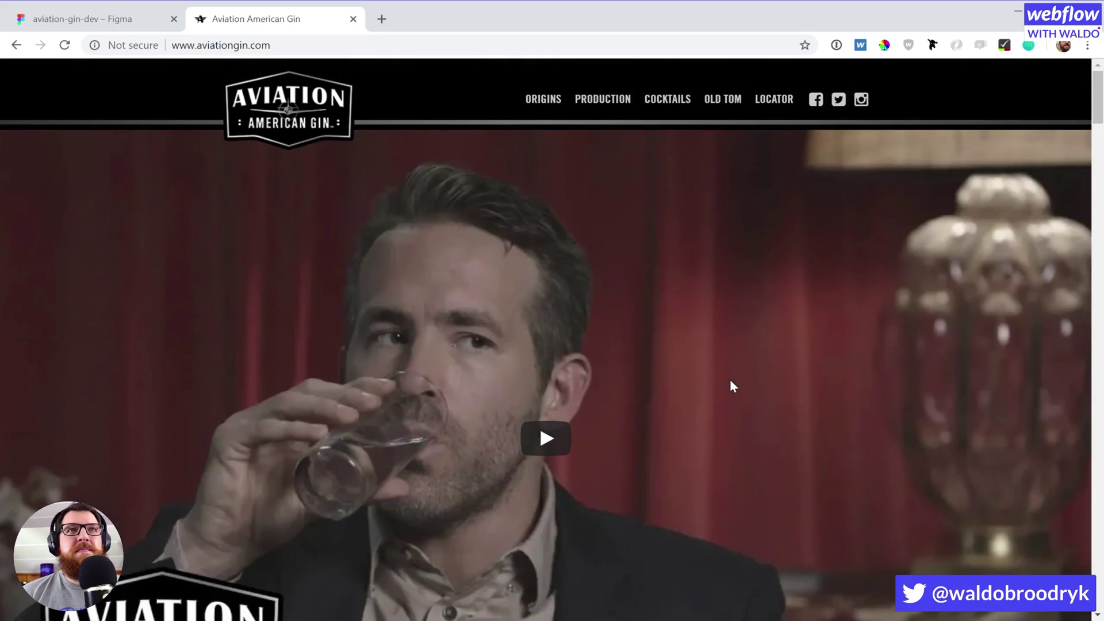
{"action": "scroll", "coordinate": [731, 380], "scroll_direction": "down", "scroll_amount": 8}
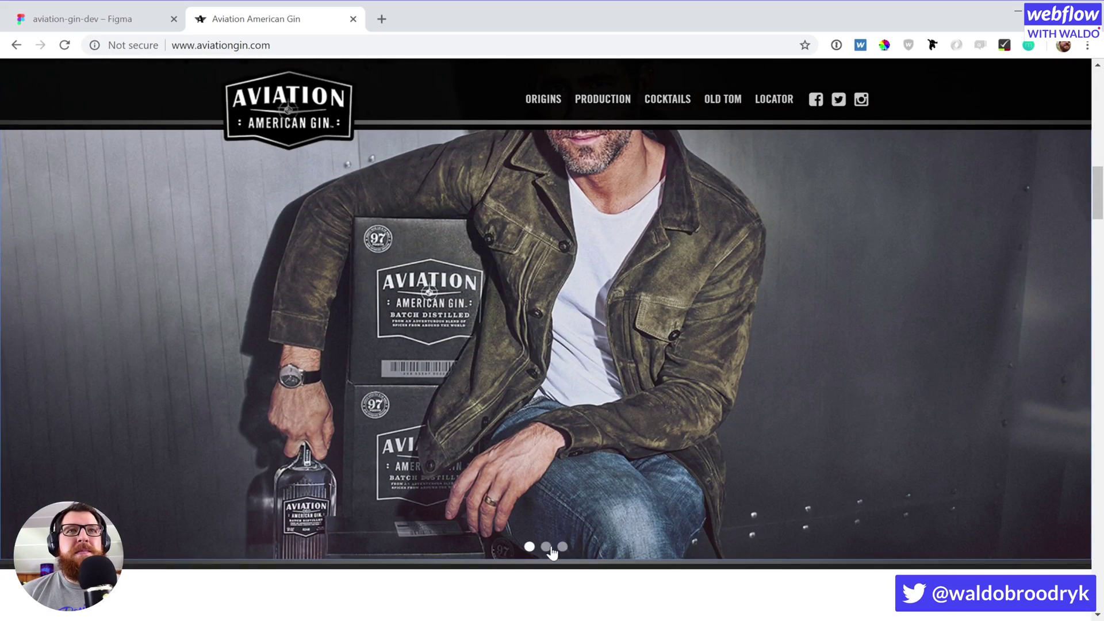
Step: Switch the hero photo carousel to its second slide
{"action": "left_click", "coordinate": [549, 548]}
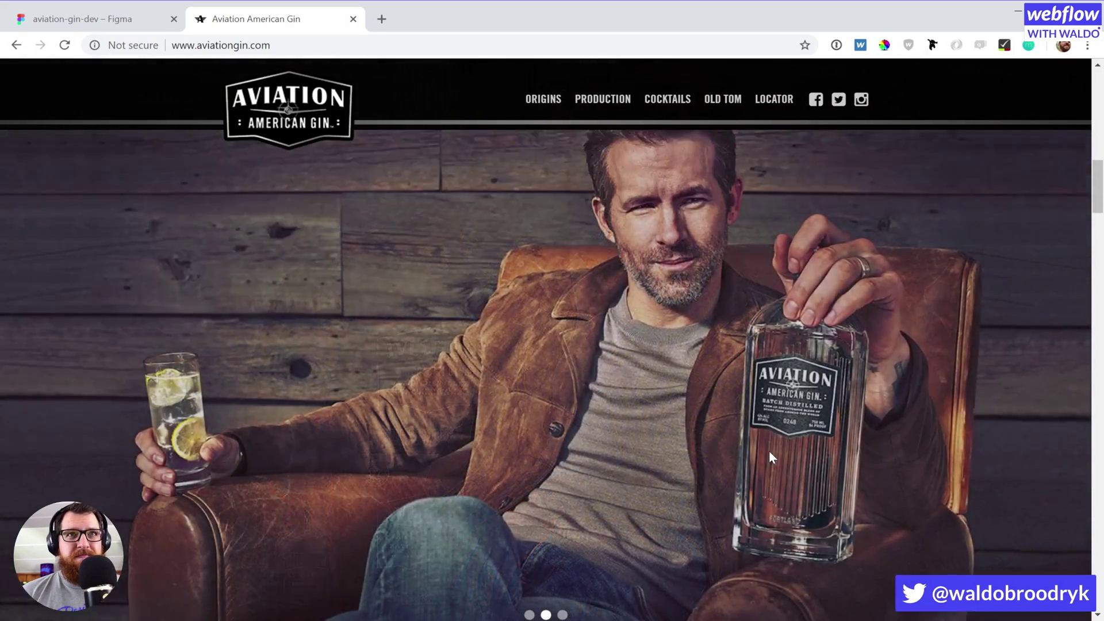
{"action": "scroll", "coordinate": [771, 457], "scroll_direction": "up", "scroll_amount": 4}
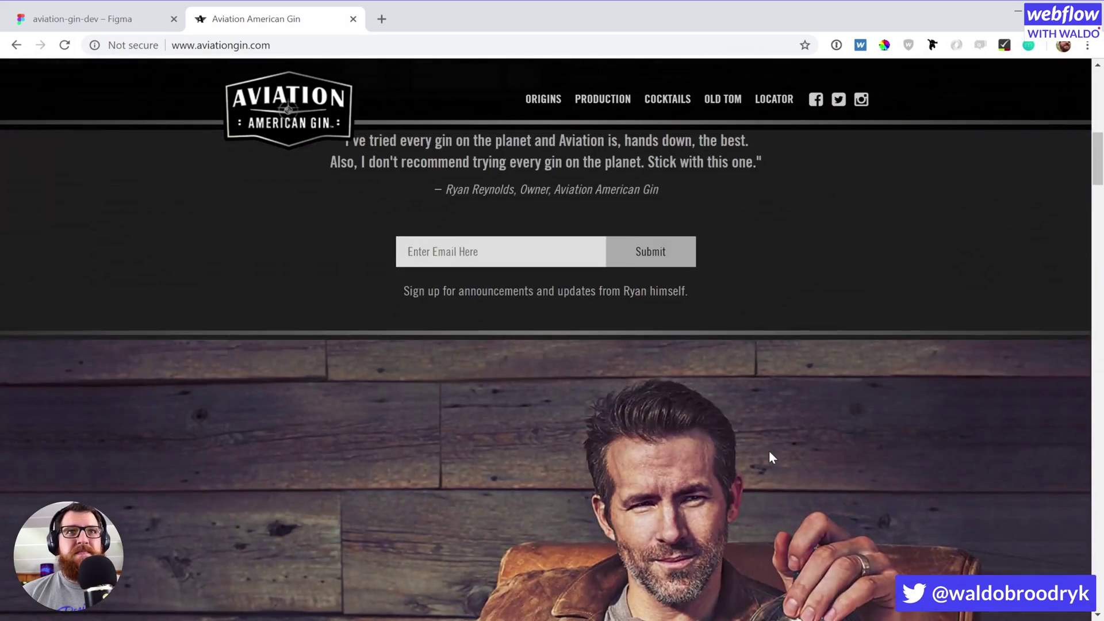
{"action": "scroll", "coordinate": [771, 457], "scroll_direction": "up", "scroll_amount": 8}
{"action": "scroll", "coordinate": [770, 457], "scroll_direction": "down", "scroll_amount": 10}
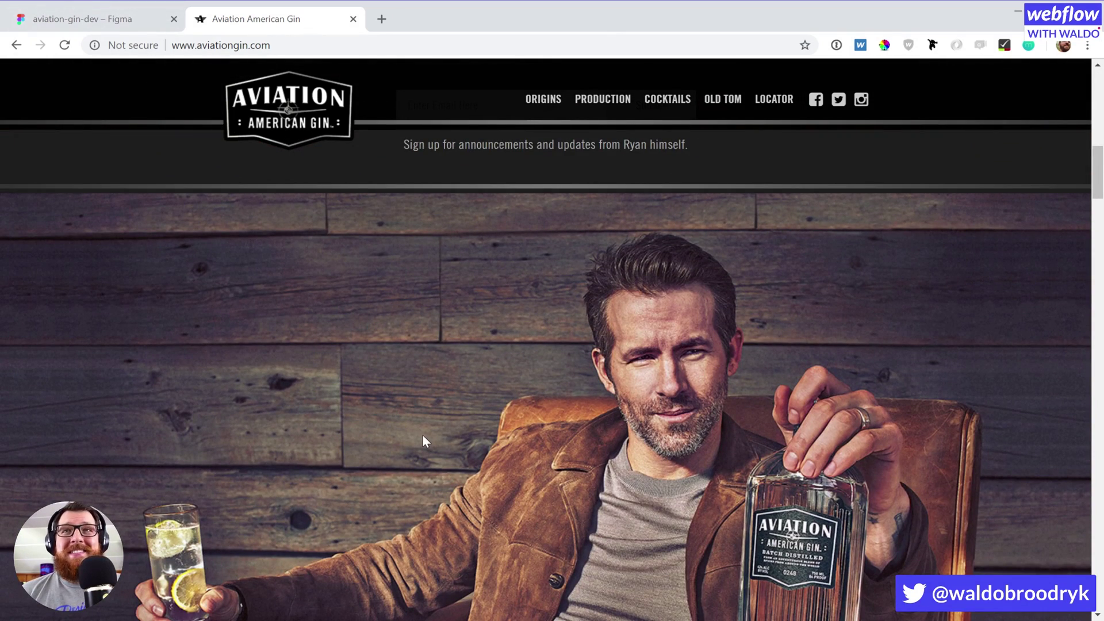
Step: Switch to the aviation-gin-dev design file in Figma
{"action": "left_click", "coordinate": [63, 20]}
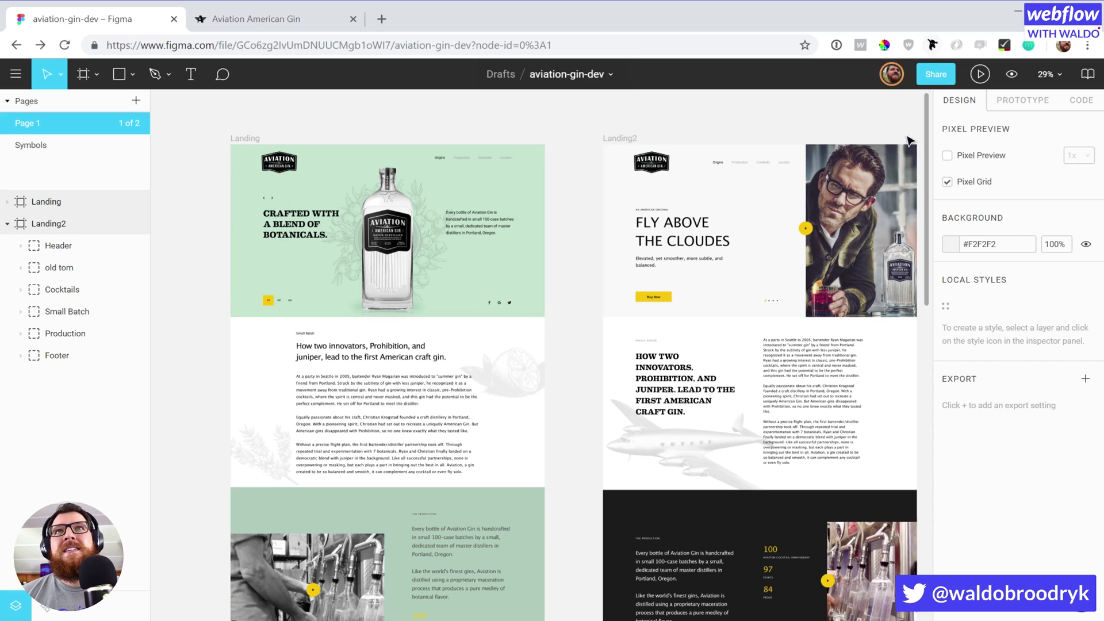
{"action": "left_click_drag", "start_coordinate": [927, 107], "coordinate": [927, 121]}
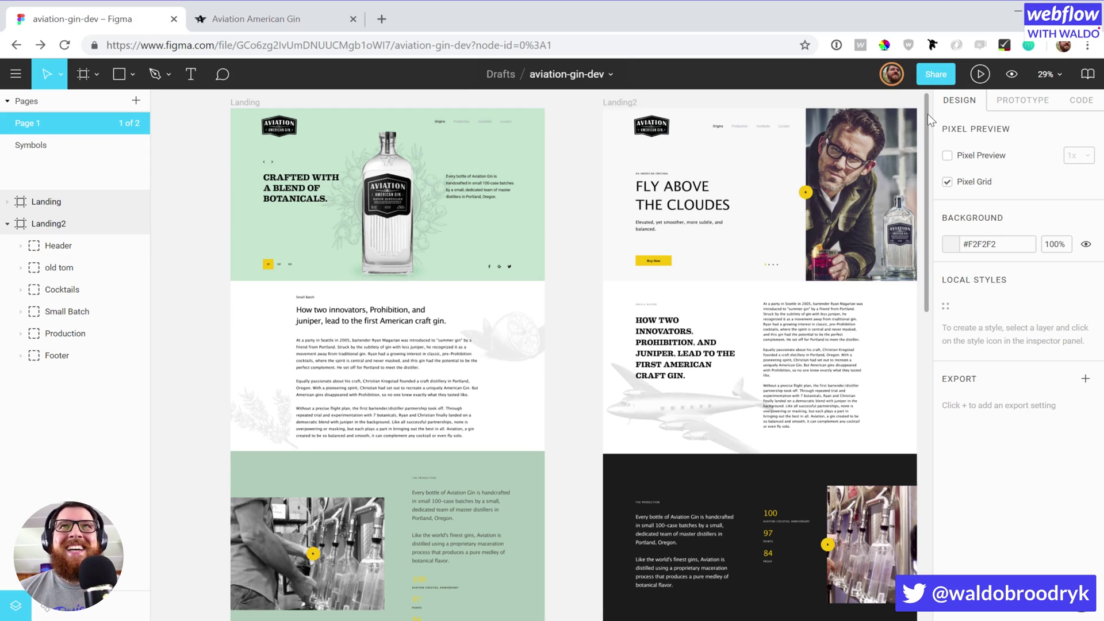
{"action": "scroll", "coordinate": [930, 135], "scroll_direction": "up", "scroll_amount": 2}
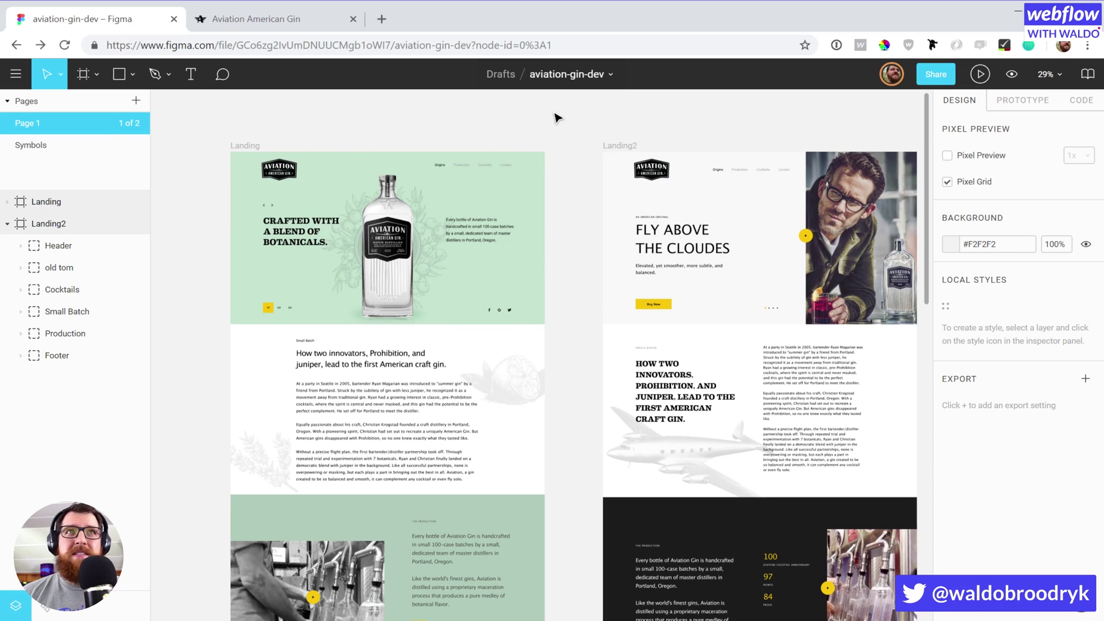
Step: Zoom in on Landing2's hero with the 'FLY ABOVE THE CLOUDES' headline
{"action": "scroll", "coordinate": [748, 270], "scroll_direction": "down", "scroll_amount": 1}
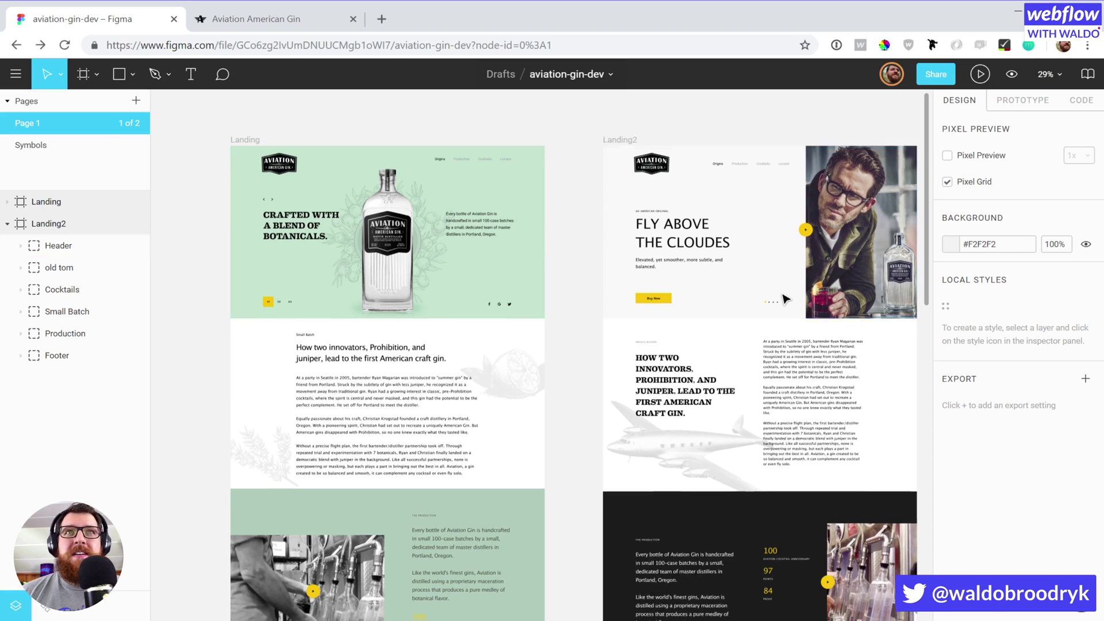
{"action": "scroll", "coordinate": [577, 217], "scroll_direction": "down", "scroll_amount": 2}
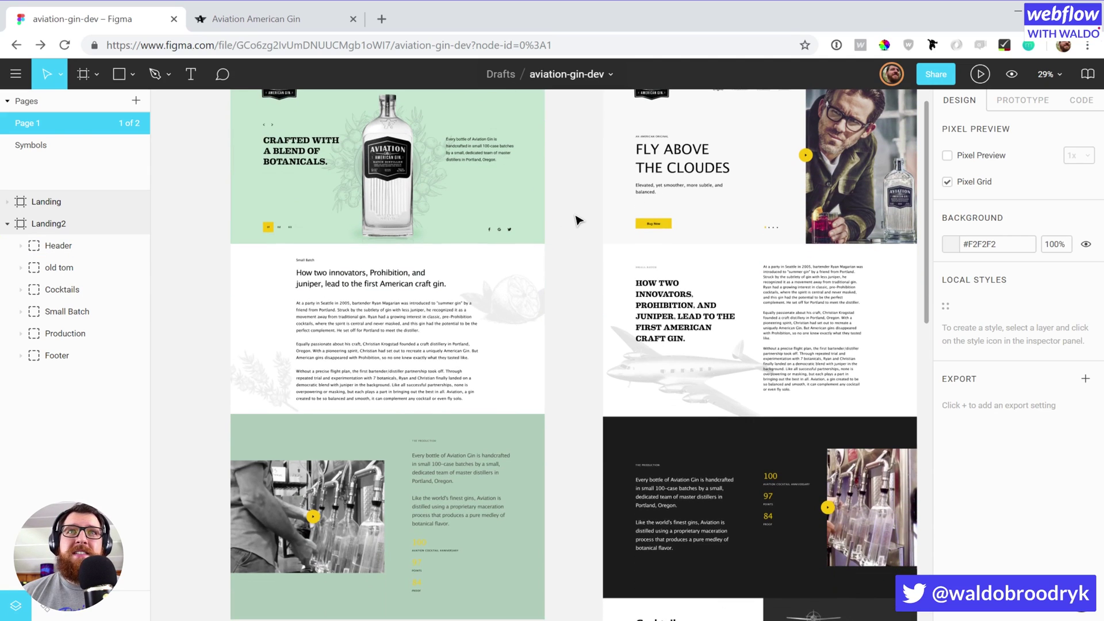
{"action": "scroll", "coordinate": [578, 220], "scroll_direction": "up", "scroll_amount": 1}
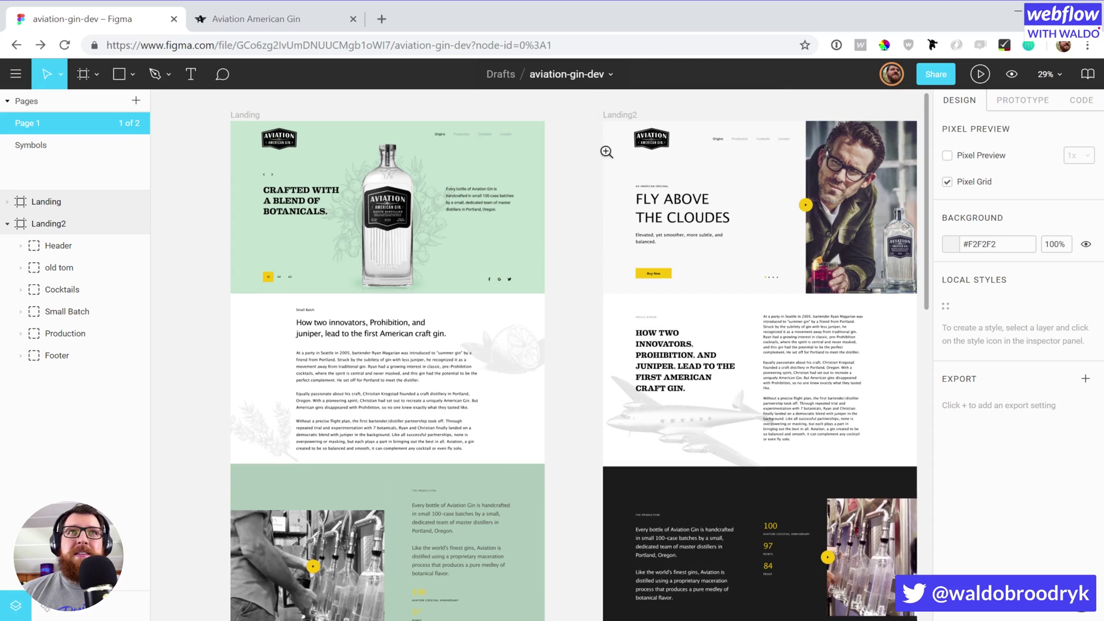
{"action": "left_click_drag", "start_coordinate": [588, 101], "coordinate": [763, 308]}
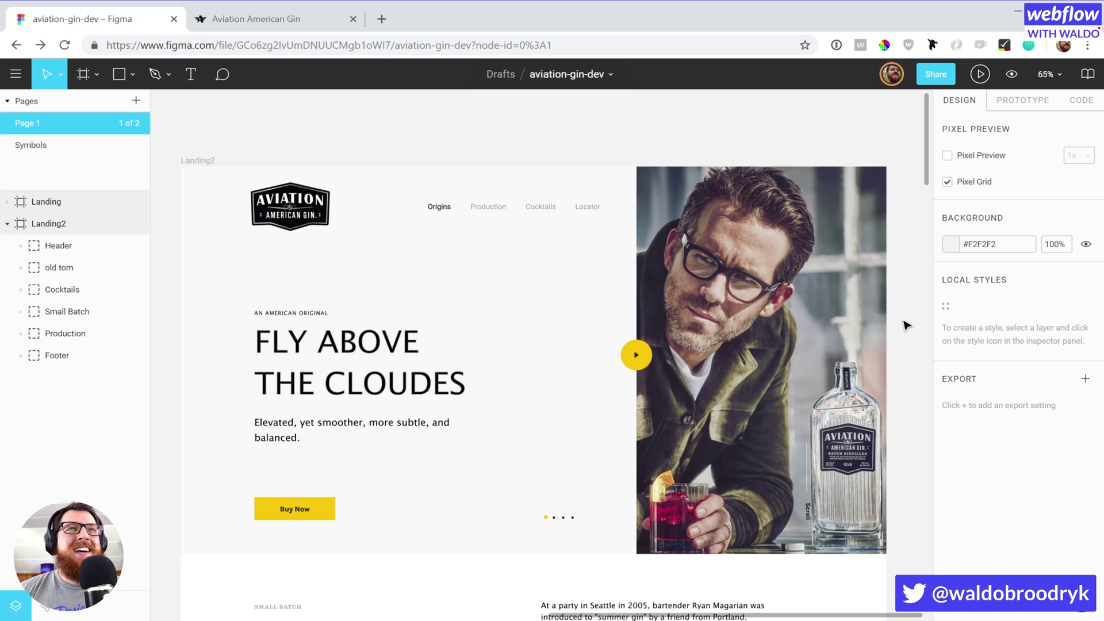
{"action": "scroll", "coordinate": [586, 388], "scroll_direction": "down", "scroll_amount": 1}
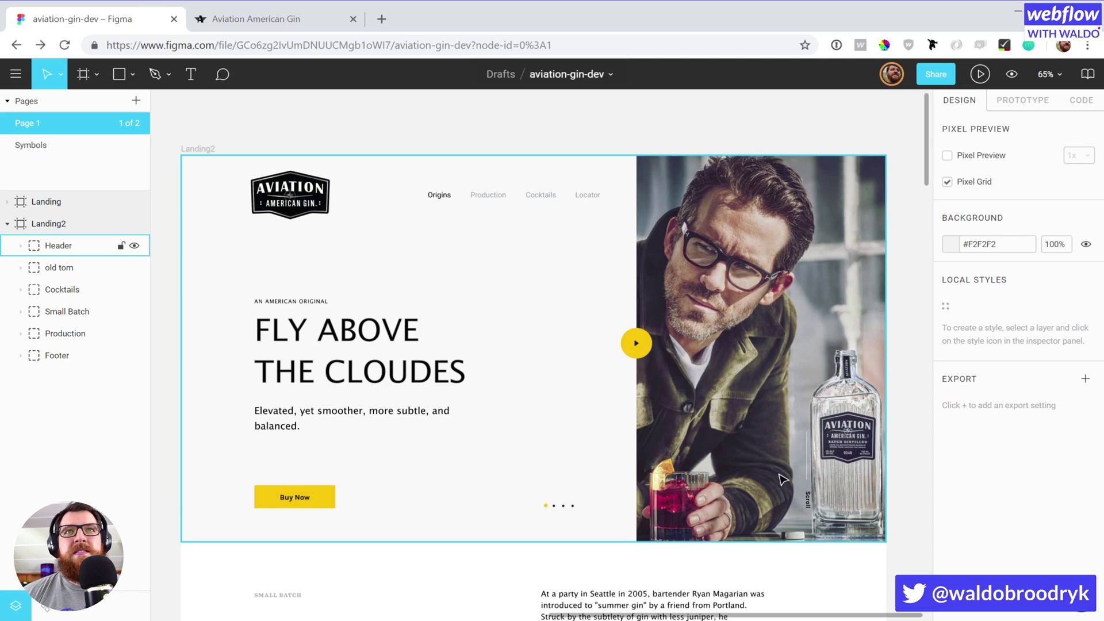
{"action": "scroll", "coordinate": [549, 491], "scroll_direction": "down", "scroll_amount": 1}
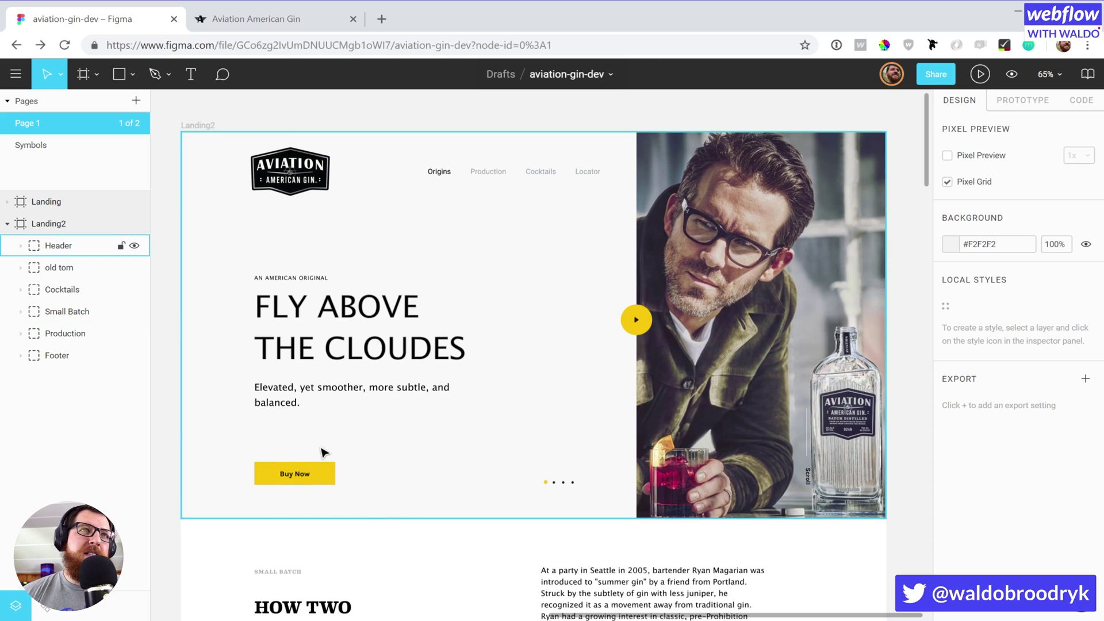
{"action": "scroll", "coordinate": [322, 453], "scroll_direction": "down", "scroll_amount": 5}
{"action": "scroll", "coordinate": [322, 453], "scroll_direction": "down", "scroll_amount": 5}
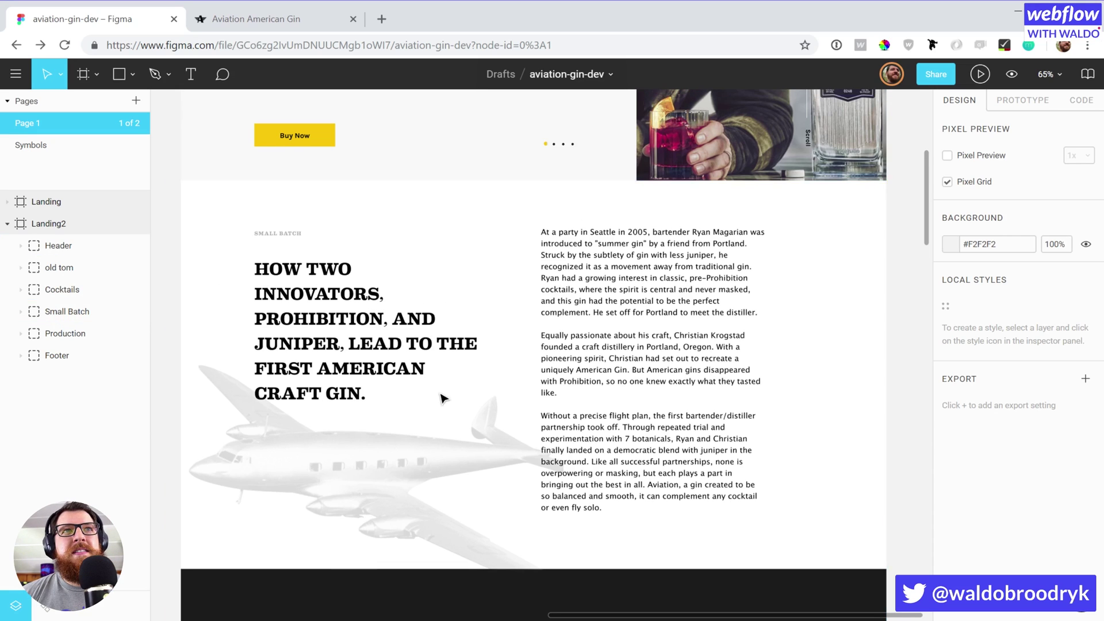
{"action": "scroll", "coordinate": [445, 396], "scroll_direction": "up", "scroll_amount": 2}
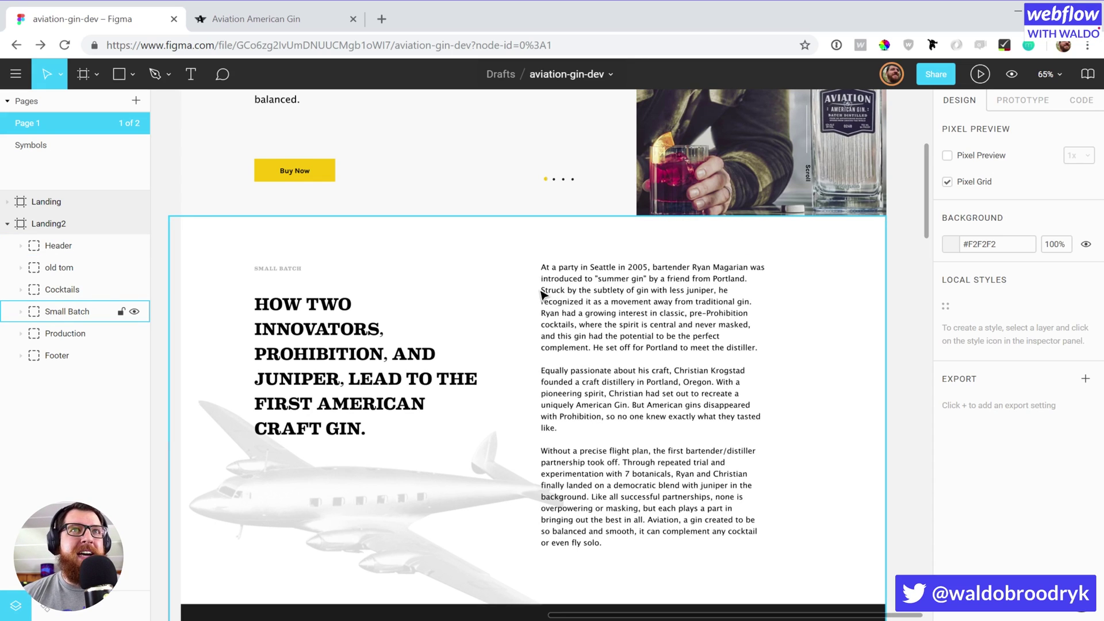
Step: Scroll down through the first recipes in Landing2's Cocktails section
{"action": "scroll", "coordinate": [540, 294], "scroll_direction": "down", "scroll_amount": 5}
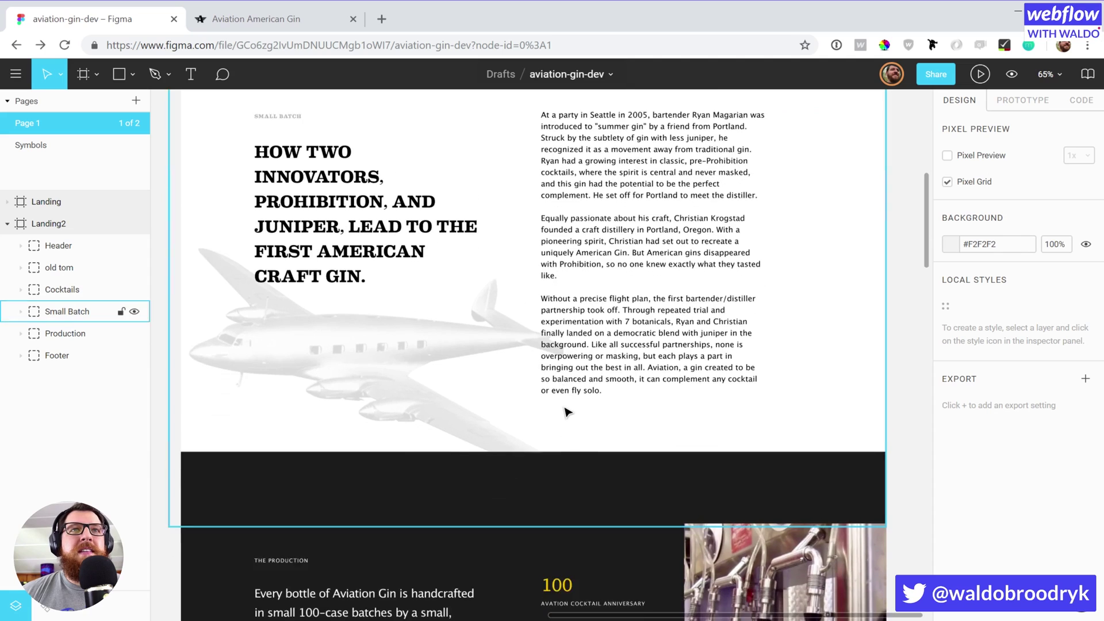
{"action": "scroll", "coordinate": [566, 411], "scroll_direction": "down", "scroll_amount": 6}
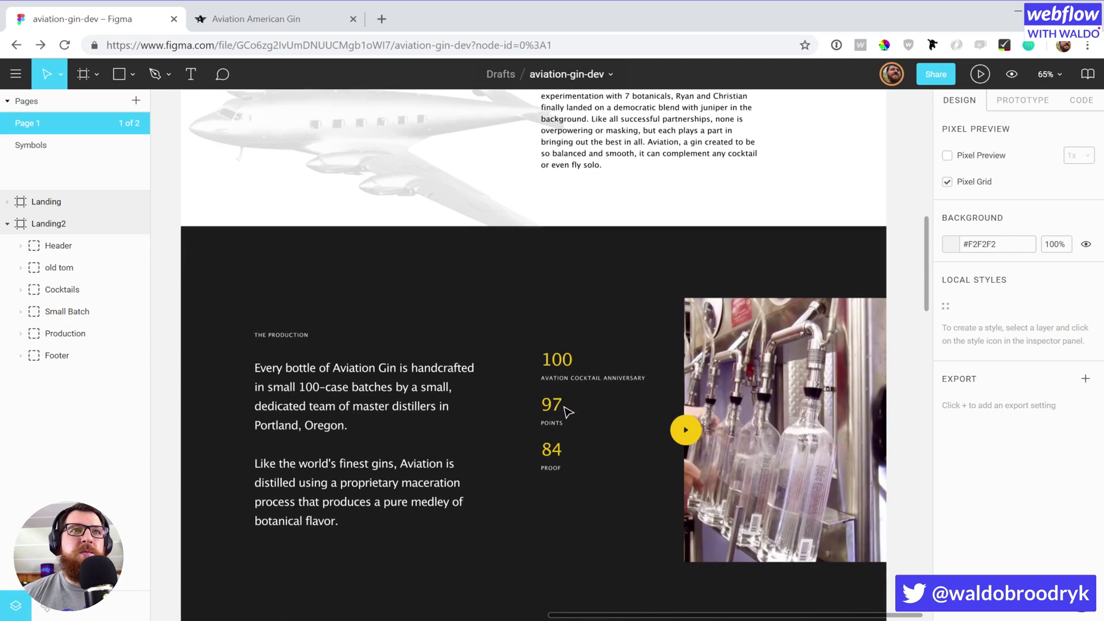
{"action": "scroll", "coordinate": [568, 411], "scroll_direction": "down", "scroll_amount": 3}
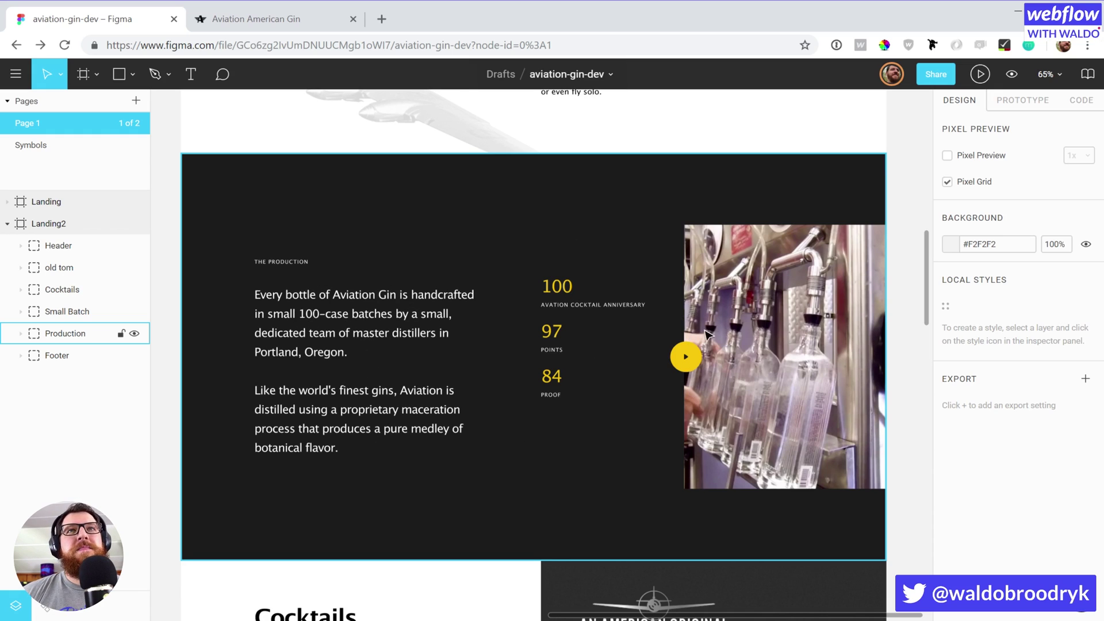
{"action": "scroll", "coordinate": [684, 483], "scroll_direction": "down", "scroll_amount": 6}
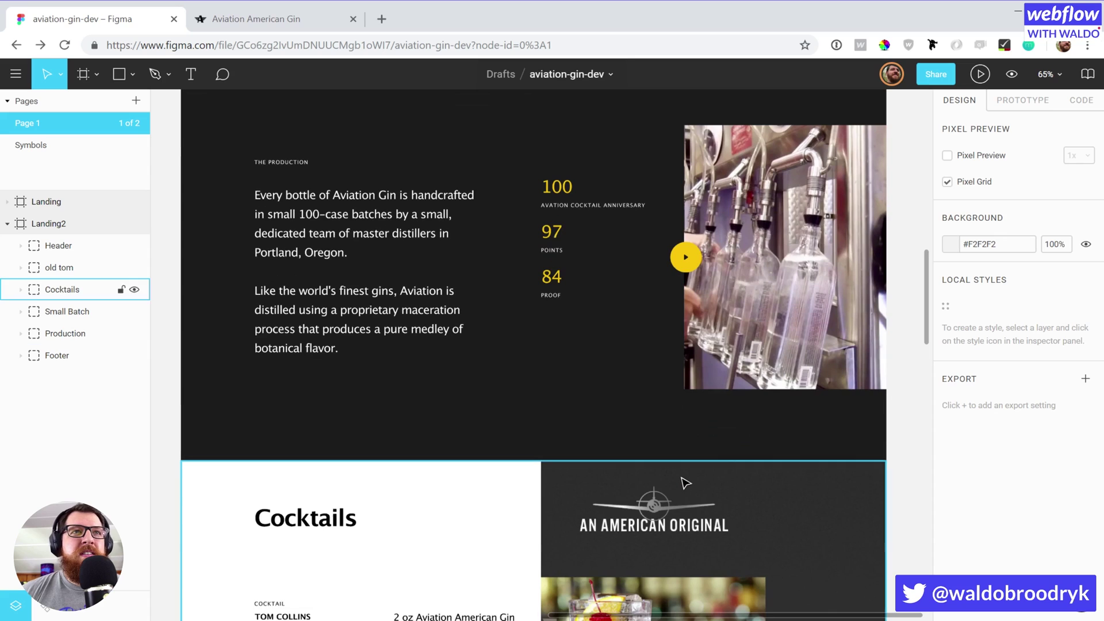
{"action": "scroll", "coordinate": [684, 483], "scroll_direction": "down", "scroll_amount": 2}
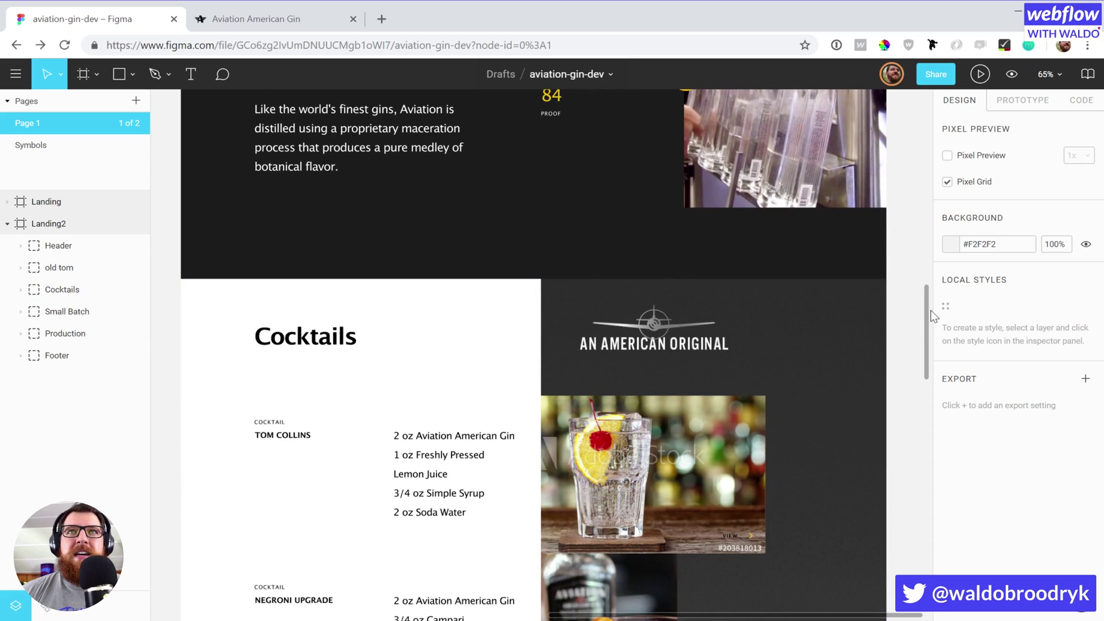
{"action": "left_click_drag", "start_coordinate": [930, 307], "coordinate": [930, 337]}
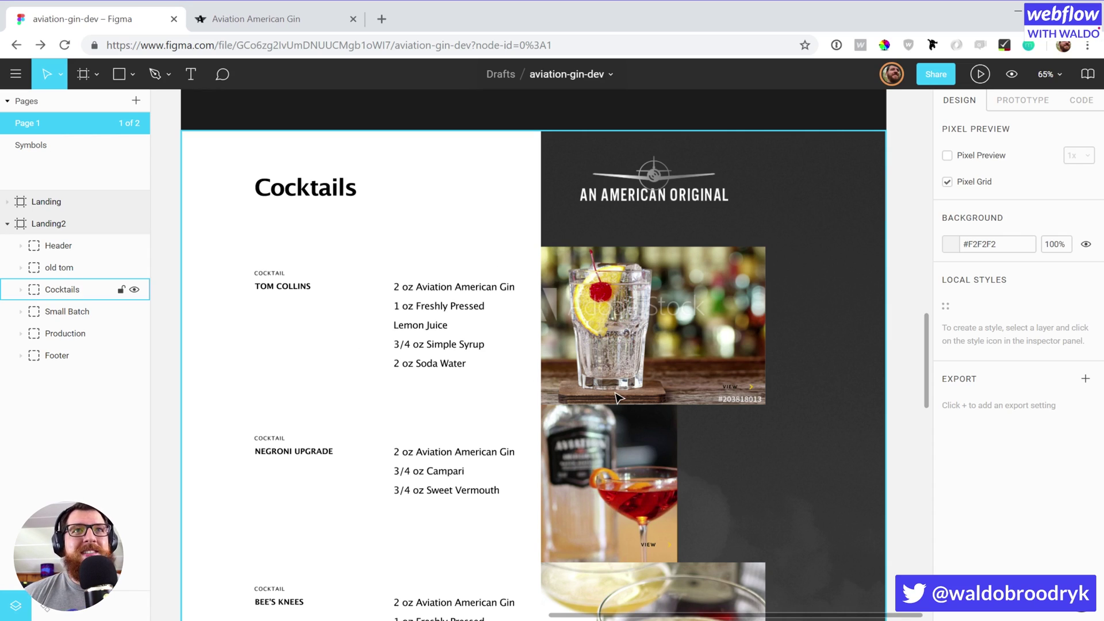
Step: Continue past The Amelia Earhart recipe until the Old Tom section appears
{"action": "scroll", "coordinate": [618, 397], "scroll_direction": "down", "scroll_amount": 2}
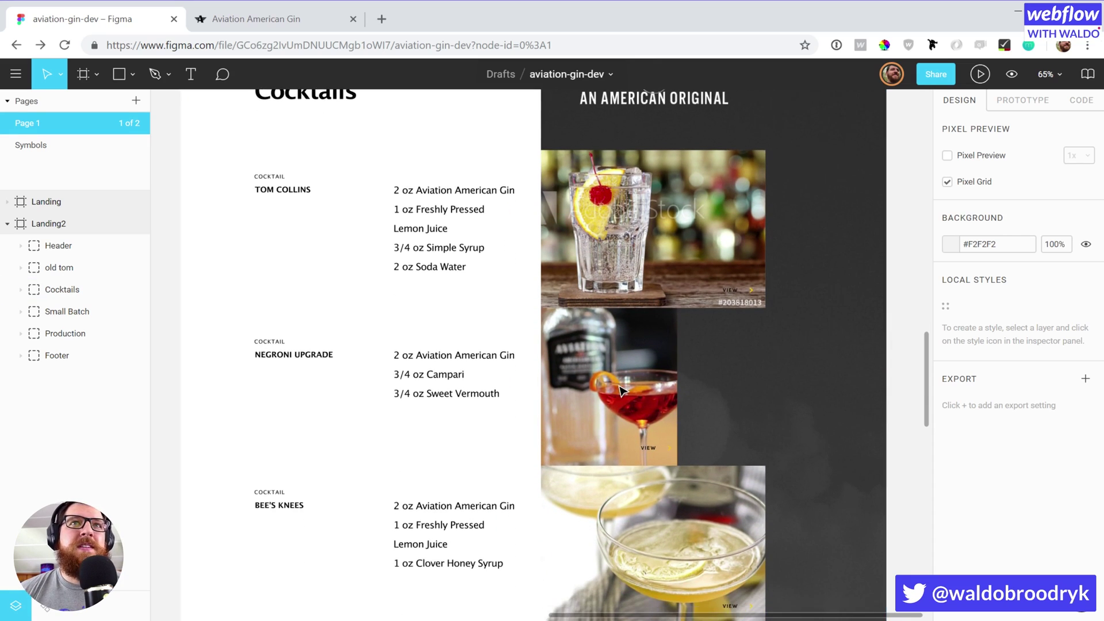
{"action": "scroll", "coordinate": [615, 414], "scroll_direction": "up", "scroll_amount": 2}
{"action": "scroll", "coordinate": [611, 436], "scroll_direction": "down", "scroll_amount": 2}
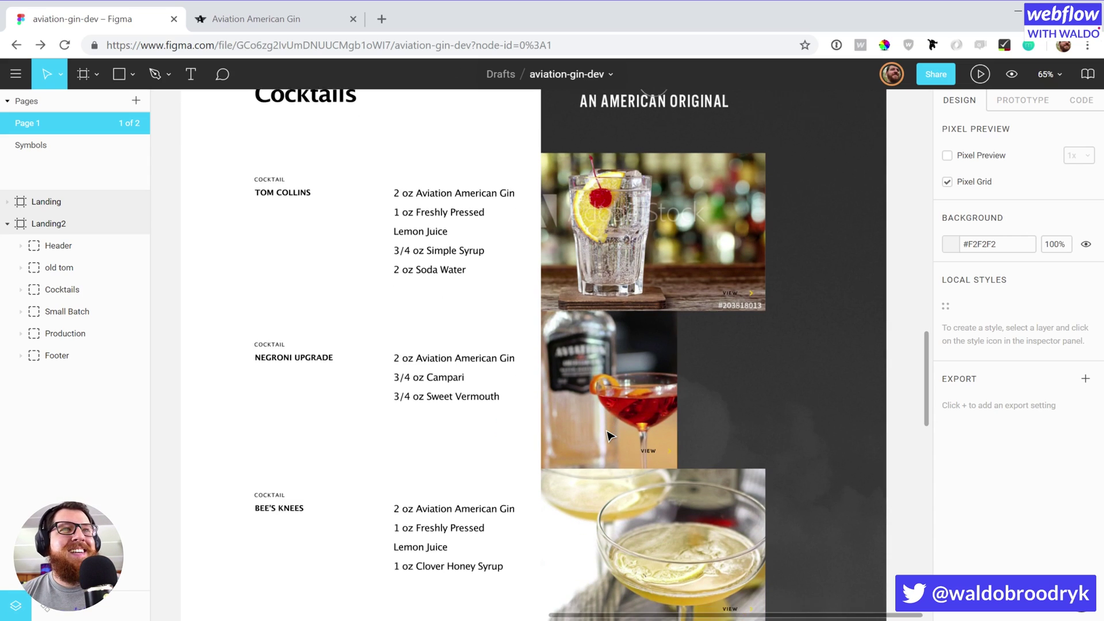
{"action": "scroll", "coordinate": [610, 435], "scroll_direction": "down", "scroll_amount": 2}
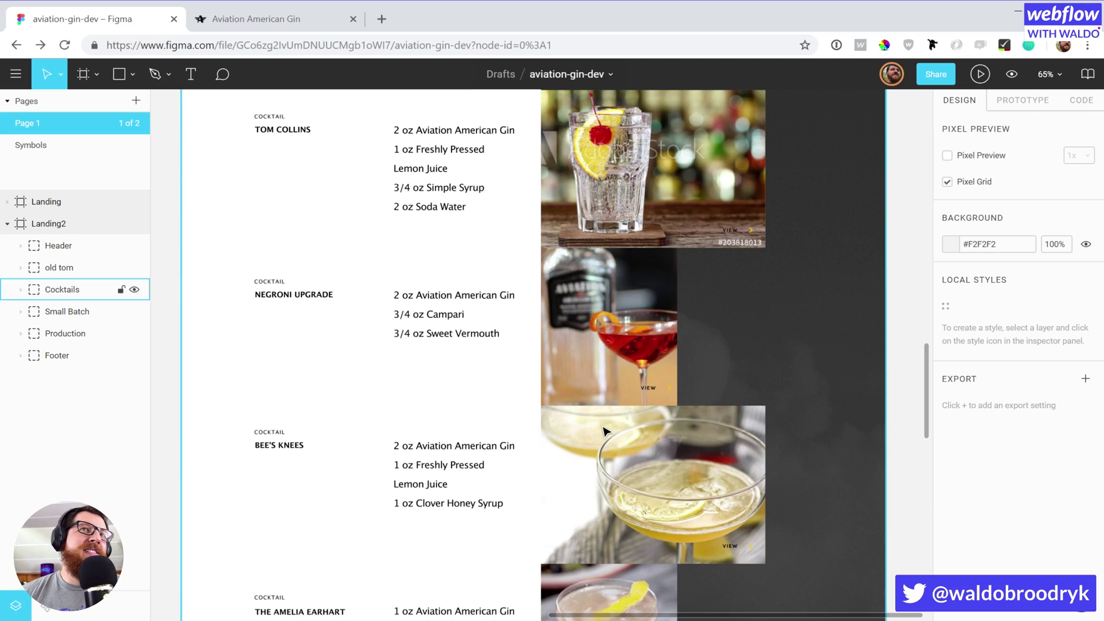
{"action": "scroll", "coordinate": [611, 436], "scroll_direction": "up", "scroll_amount": 5}
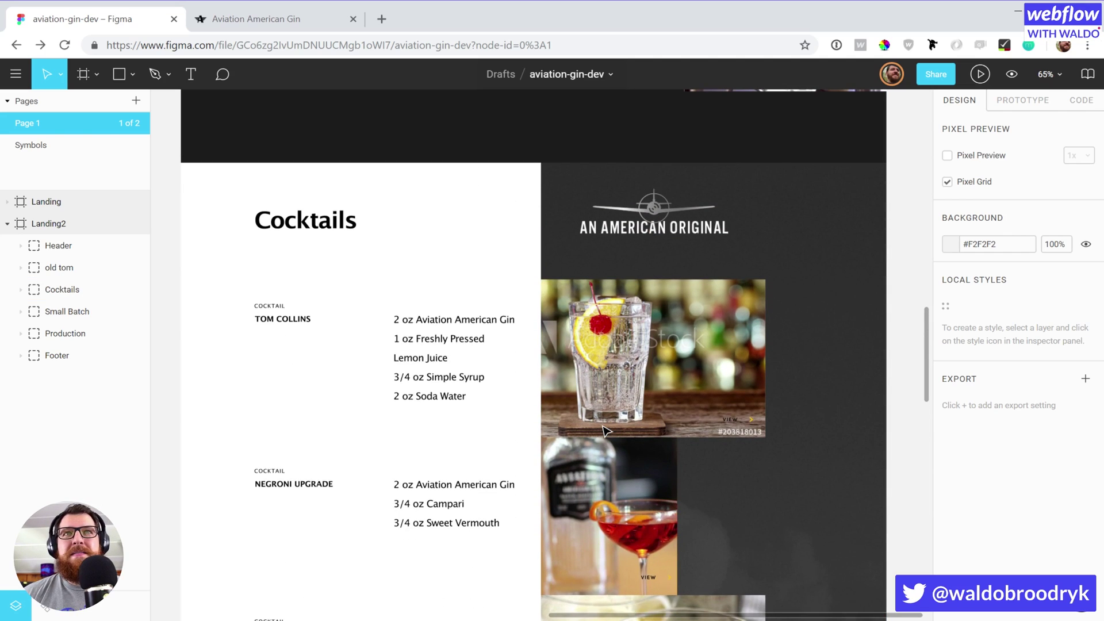
{"action": "scroll", "coordinate": [606, 430], "scroll_direction": "up", "scroll_amount": 1}
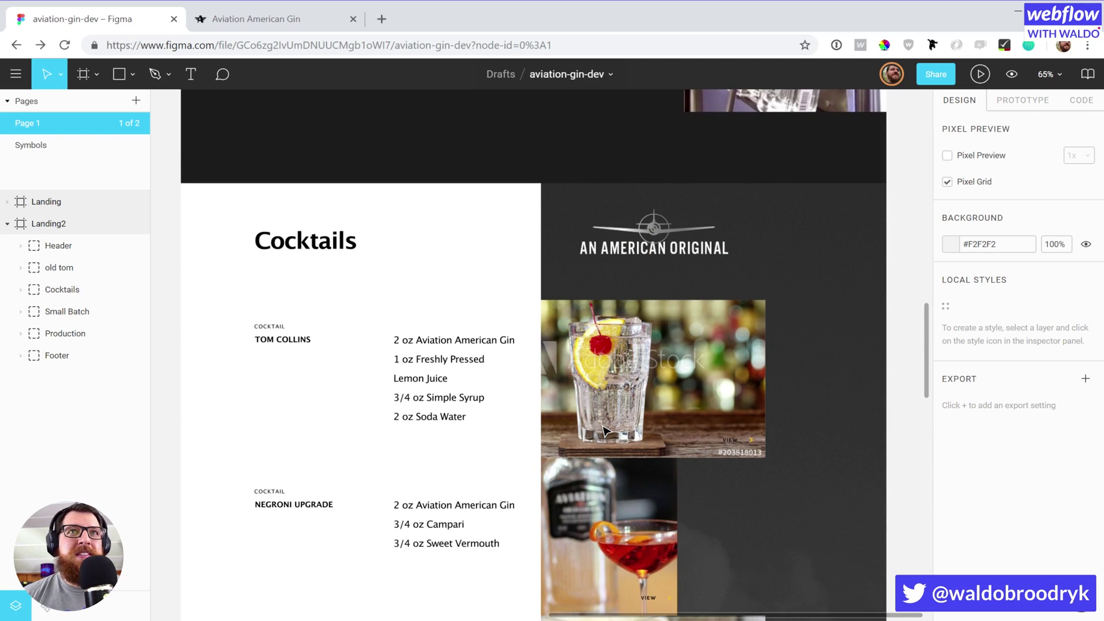
{"action": "scroll", "coordinate": [691, 458], "scroll_direction": "down", "scroll_amount": 1}
{"action": "scroll", "coordinate": [692, 458], "scroll_direction": "down", "scroll_amount": 5}
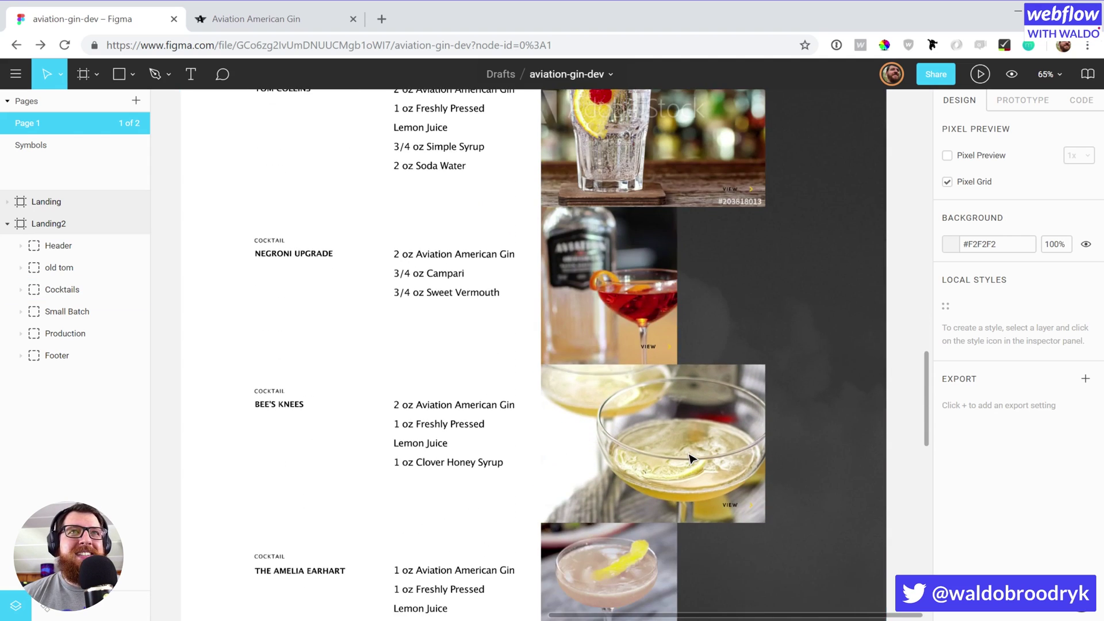
{"action": "scroll", "coordinate": [692, 458], "scroll_direction": "down", "scroll_amount": 3}
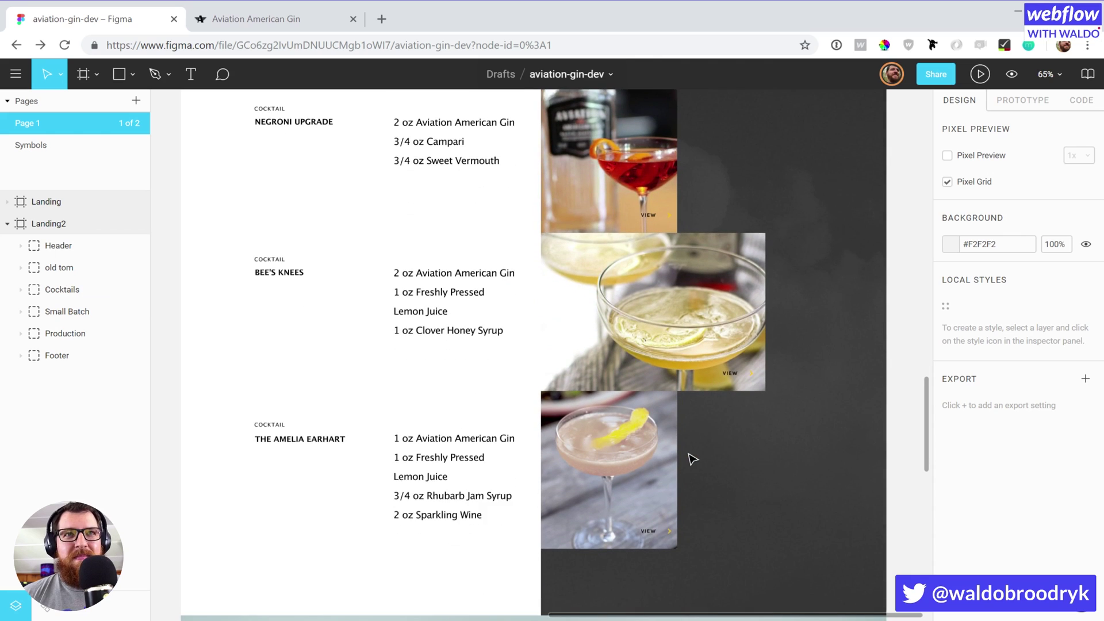
{"action": "scroll", "coordinate": [692, 458], "scroll_direction": "down", "scroll_amount": 6}
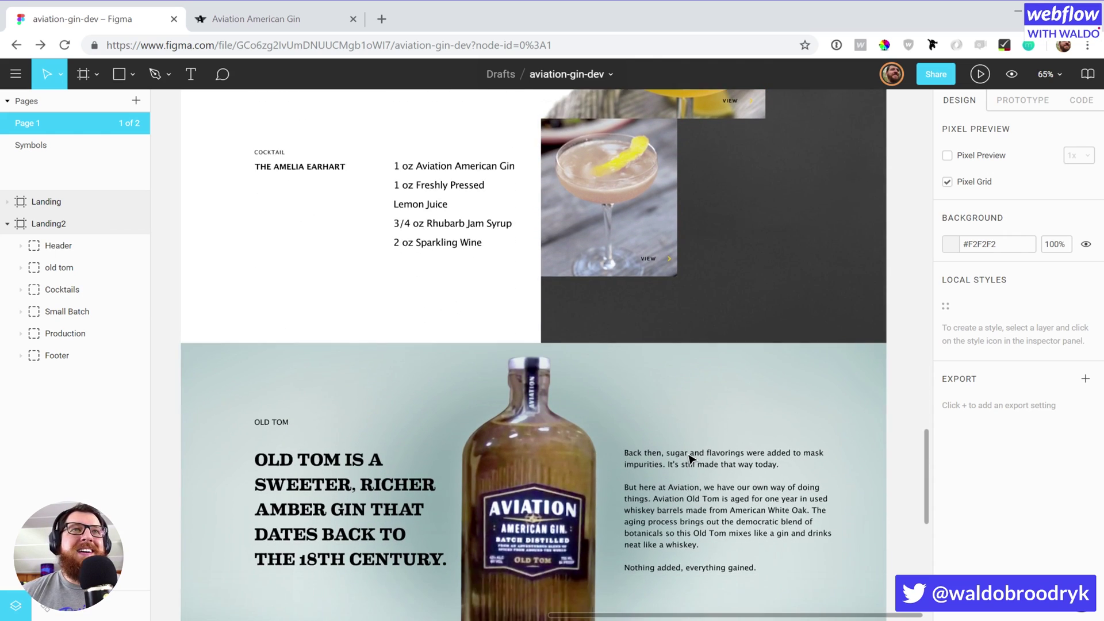
Step: Scroll past Old Tom to Landing2's 'PLEASE FLY RESPONSIBLY' footer with the zip-code store finder
{"action": "scroll", "coordinate": [691, 458], "scroll_direction": "down", "scroll_amount": 3}
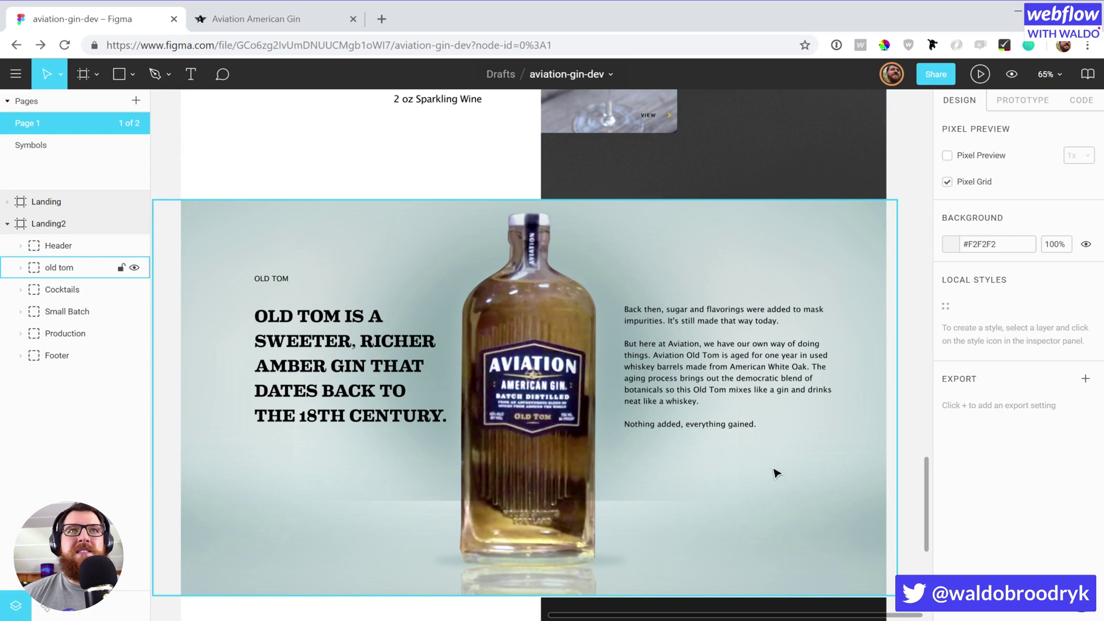
{"action": "scroll", "coordinate": [776, 474], "scroll_direction": "down", "scroll_amount": 6}
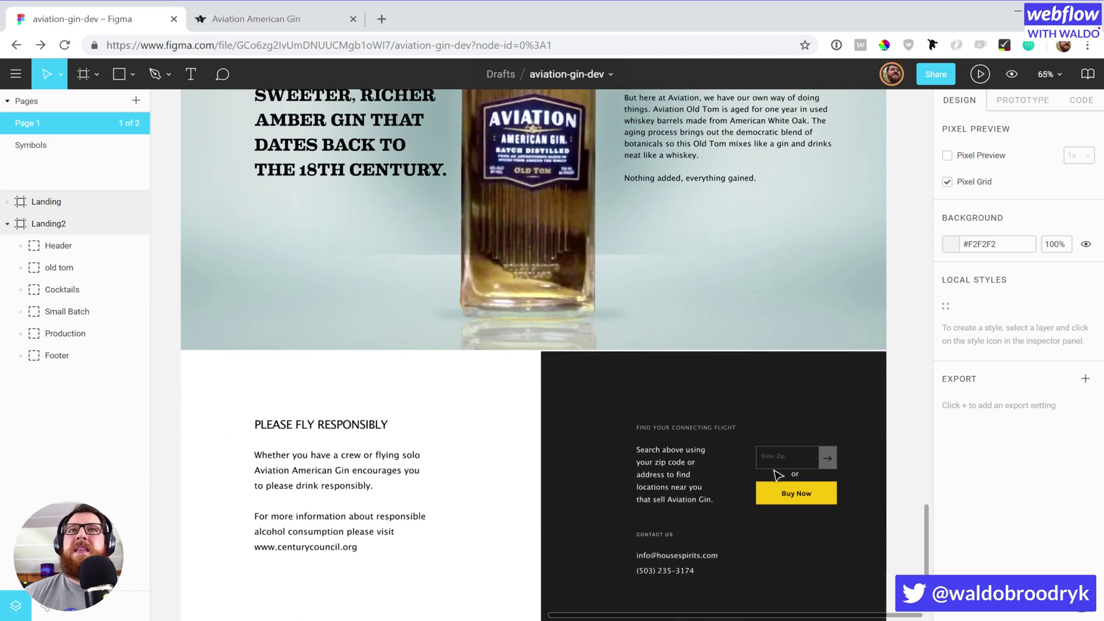
{"action": "scroll", "coordinate": [776, 474], "scroll_direction": "down", "scroll_amount": 2}
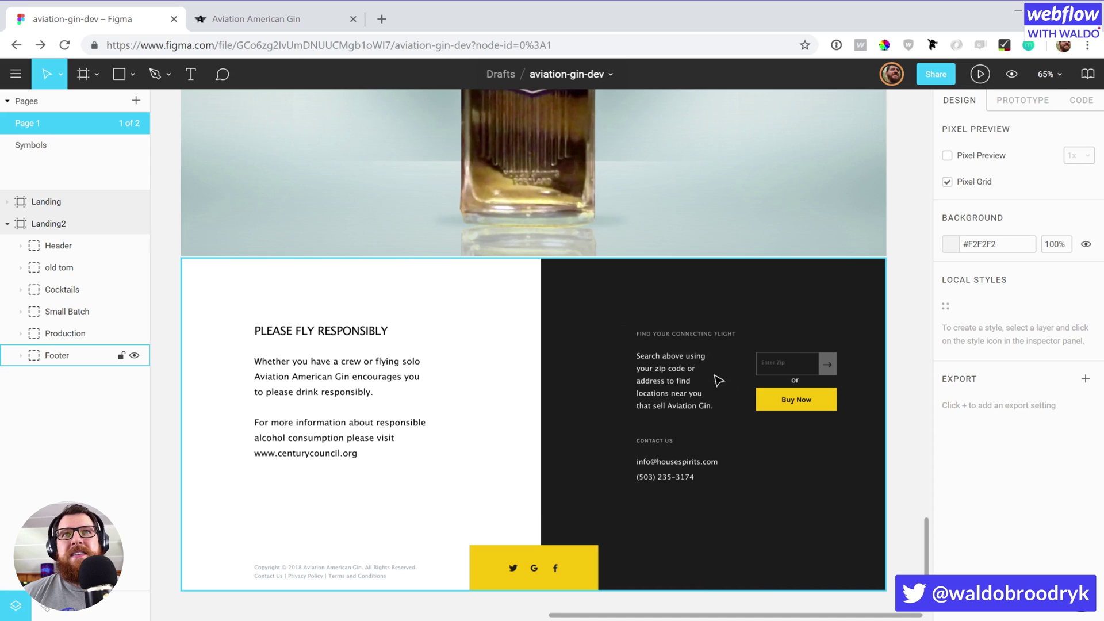
{"action": "scroll", "coordinate": [706, 379], "scroll_direction": "up", "scroll_amount": 1}
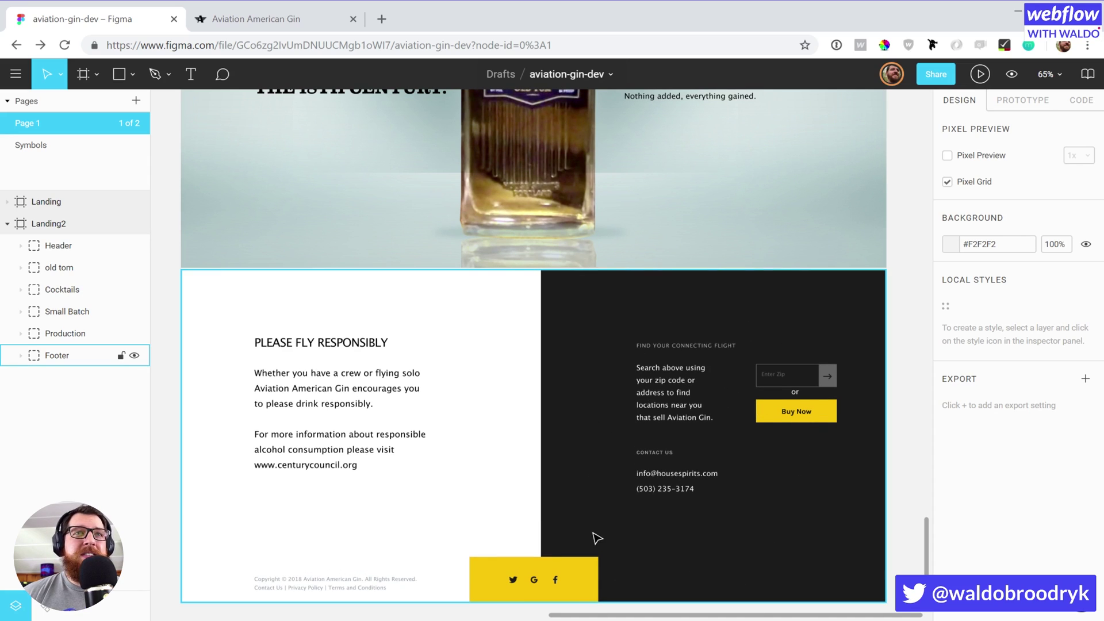
{"action": "scroll", "coordinate": [598, 531], "scroll_direction": "down", "scroll_amount": 2}
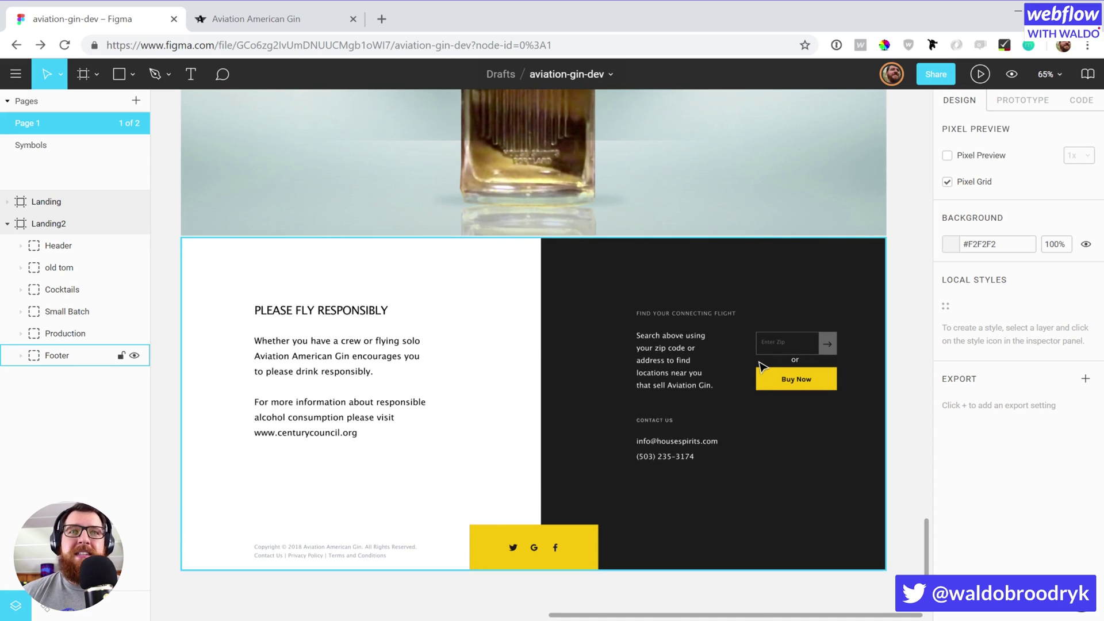
Step: Pan left and up to the Landing frame's 'CRAFTED WITH A BLEND OF BOTANICALS.' hero
{"action": "left_click_drag", "start_coordinate": [762, 618], "coordinate": [373, 617]}
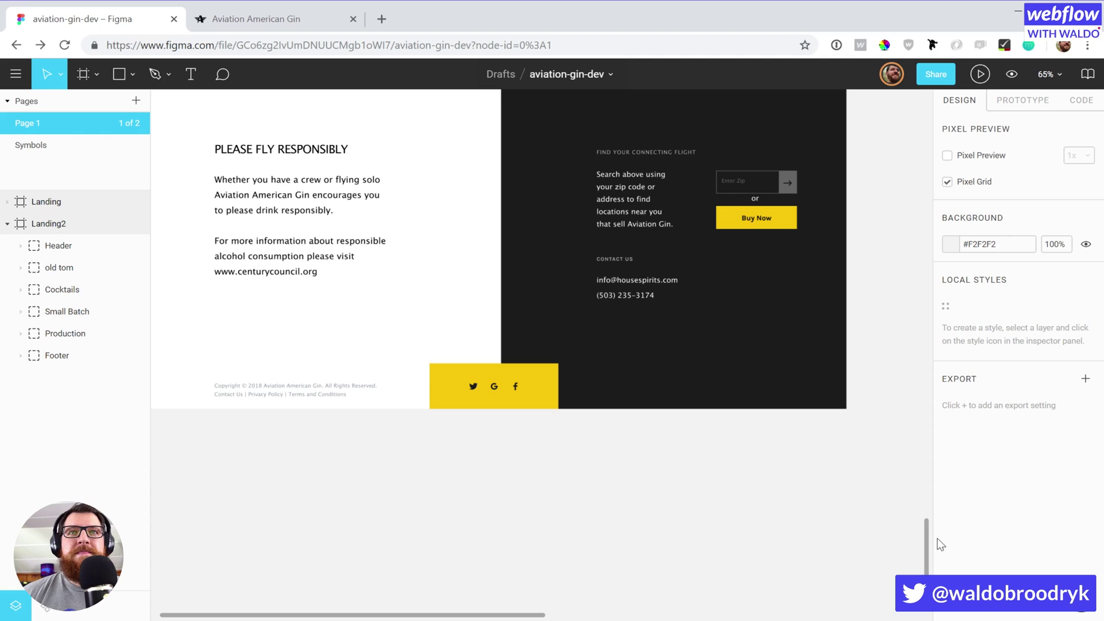
{"action": "left_click_drag", "start_coordinate": [930, 541], "coordinate": [901, 102]}
{"action": "scroll", "coordinate": [874, 379], "scroll_direction": "down", "scroll_amount": 1}
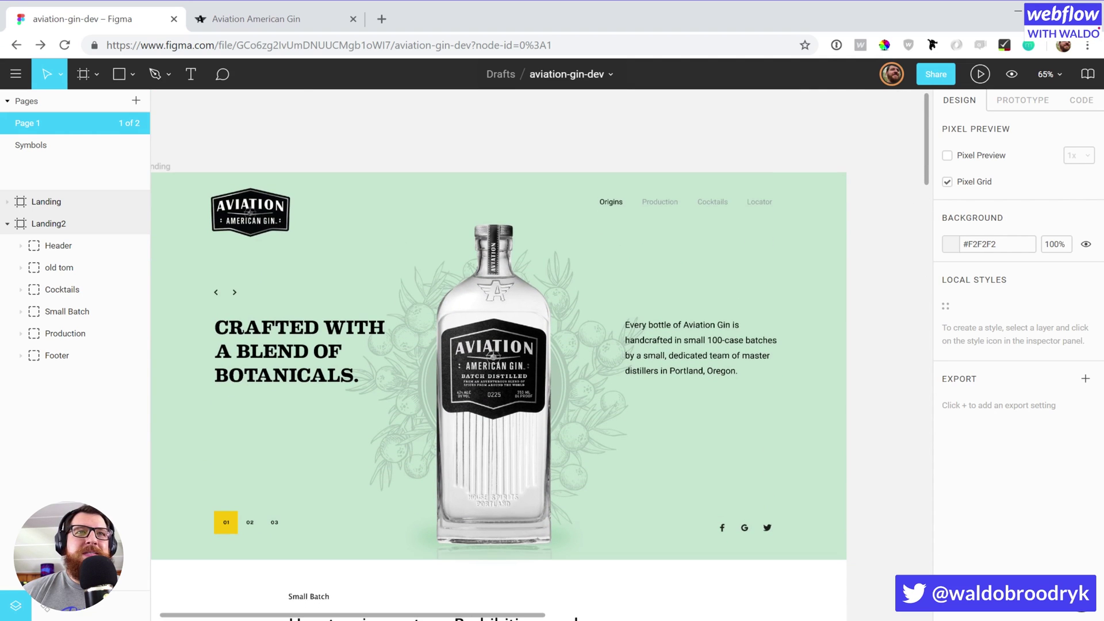
{"action": "left_click_drag", "start_coordinate": [472, 616], "coordinate": [468, 615]}
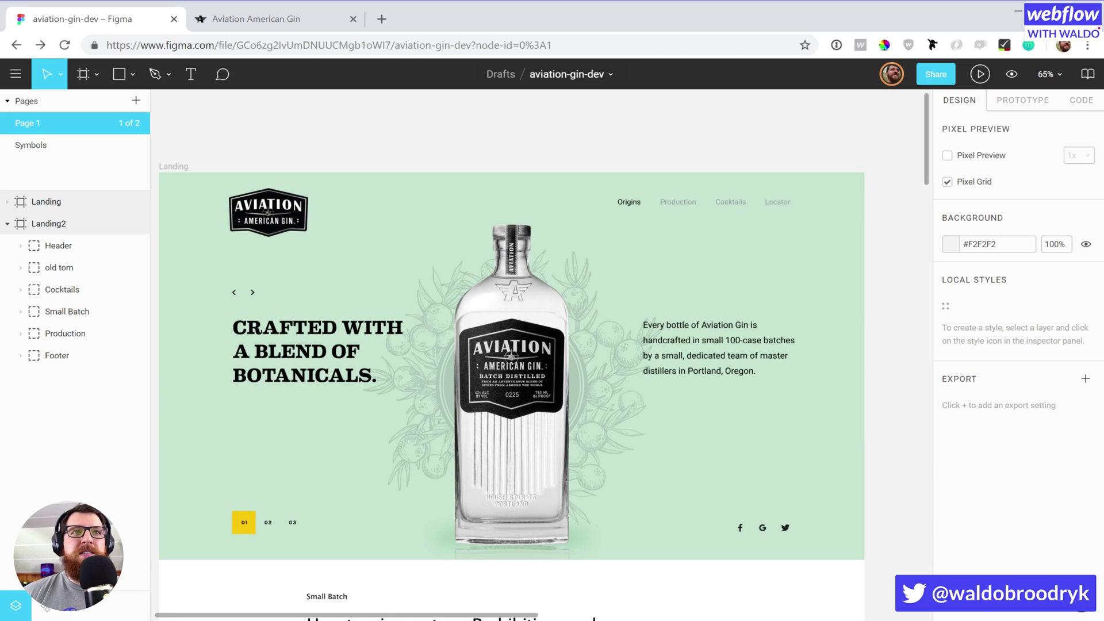
{"action": "mouse_move", "coordinate": [400, 616]}
{"action": "left_mouse_down"}
{"action": "mouse_move", "coordinate": [690, 617]}
{"action": "mouse_move", "coordinate": [386, 616]}
{"action": "mouse_move", "coordinate": [398, 616]}
{"action": "left_mouse_up"}
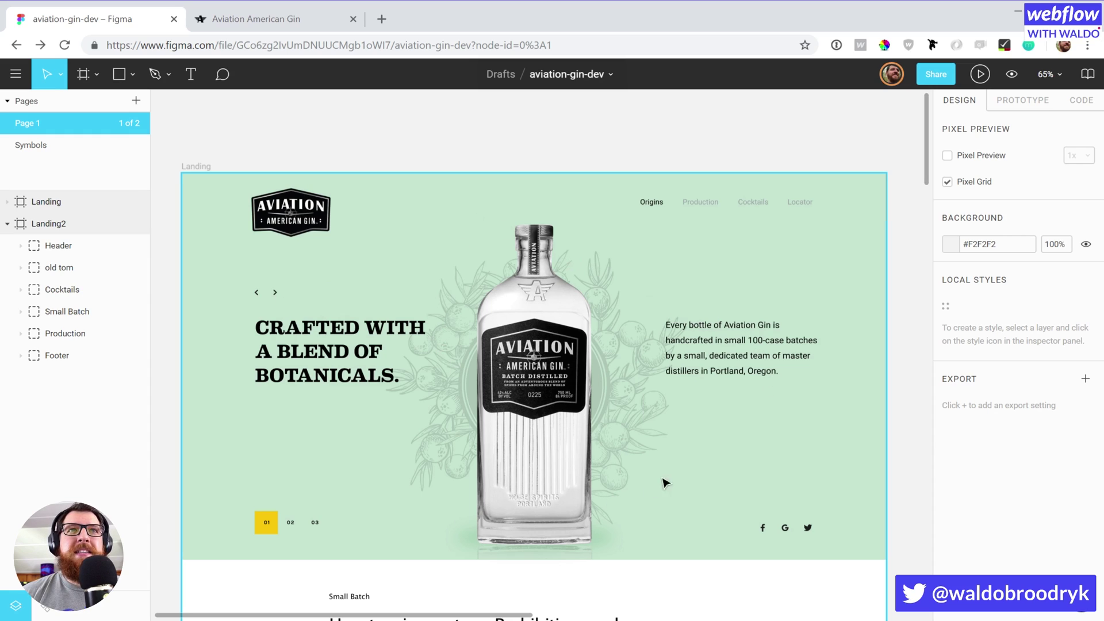
Step: Scroll past Small Batch and The Production to the Tom Collins, Negroni Upgrade and Bee's Knees cards
{"action": "scroll", "coordinate": [658, 352], "scroll_direction": "down", "scroll_amount": 5}
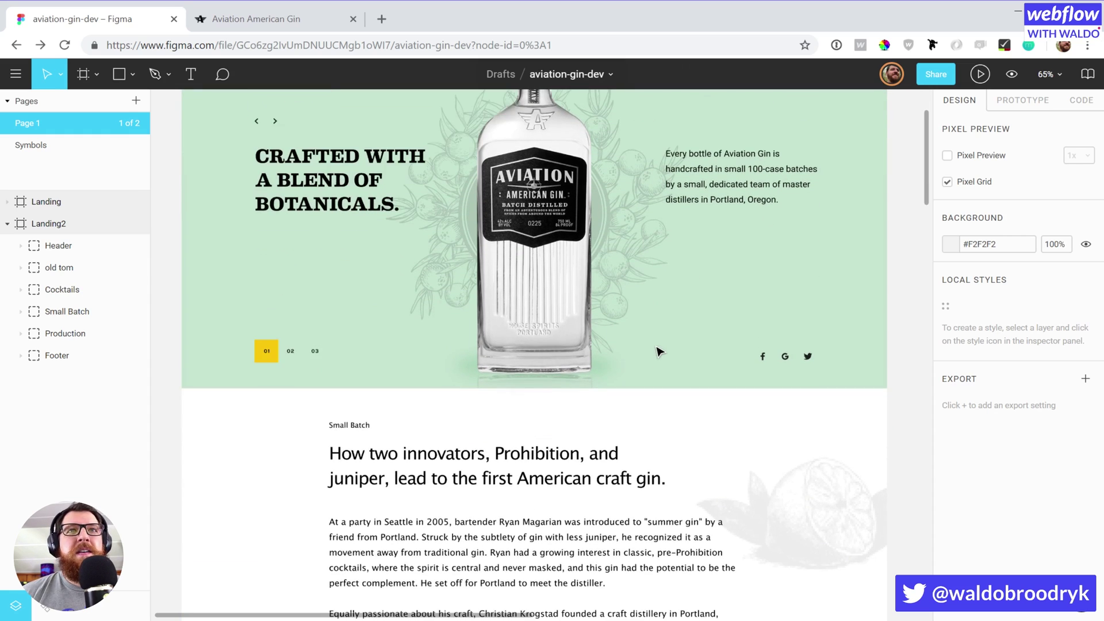
{"action": "scroll", "coordinate": [658, 351], "scroll_direction": "down", "scroll_amount": 7}
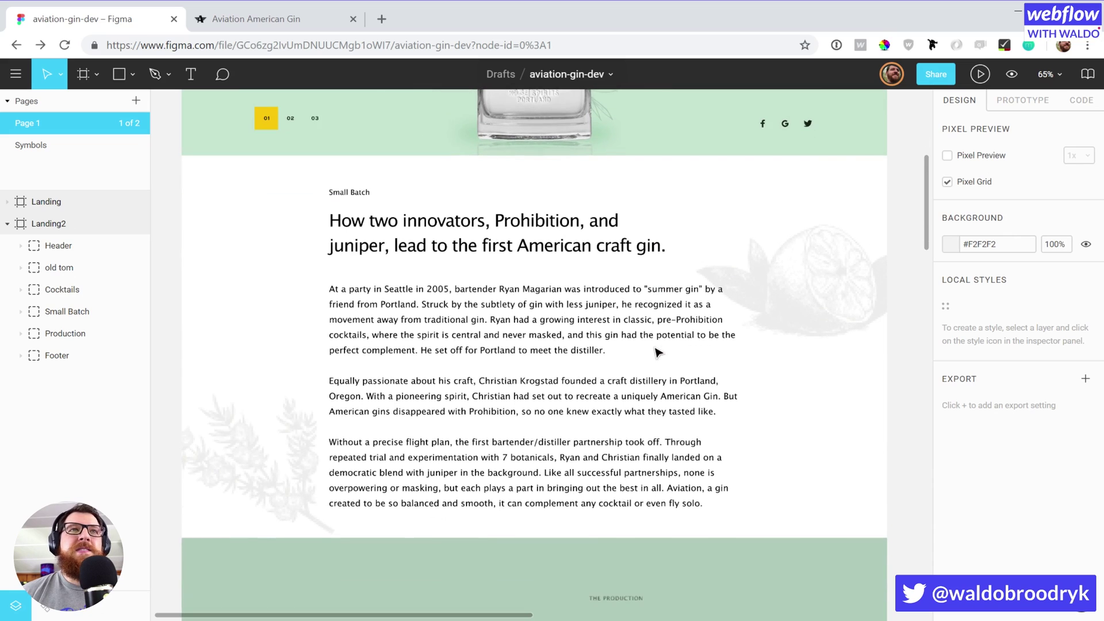
{"action": "scroll", "coordinate": [776, 383], "scroll_direction": "down", "scroll_amount": 2}
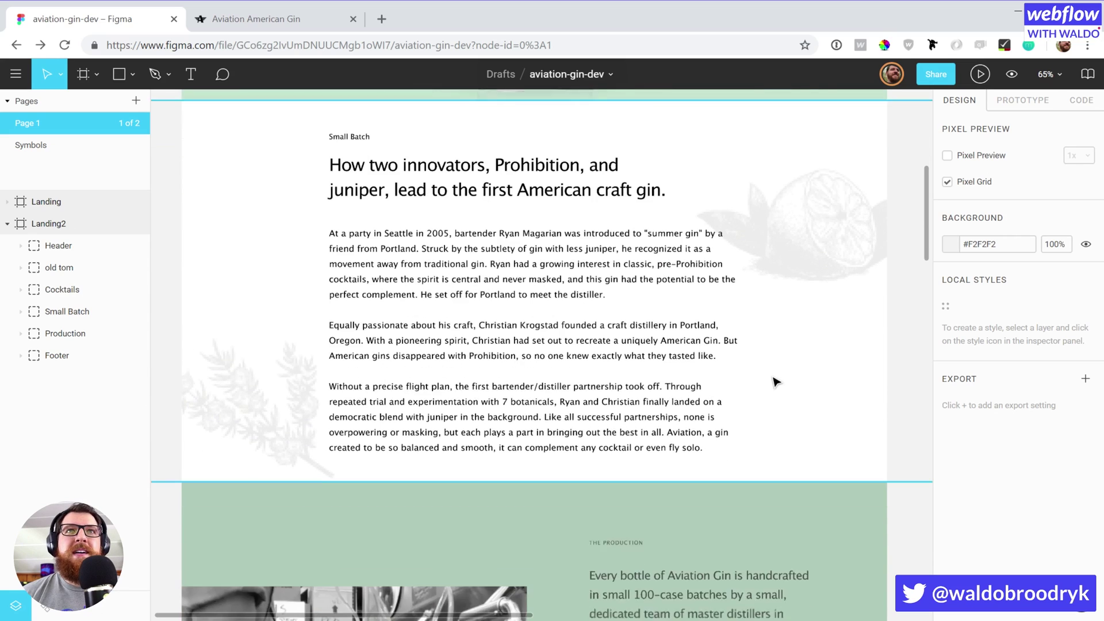
{"action": "scroll", "coordinate": [776, 382], "scroll_direction": "down", "scroll_amount": 6}
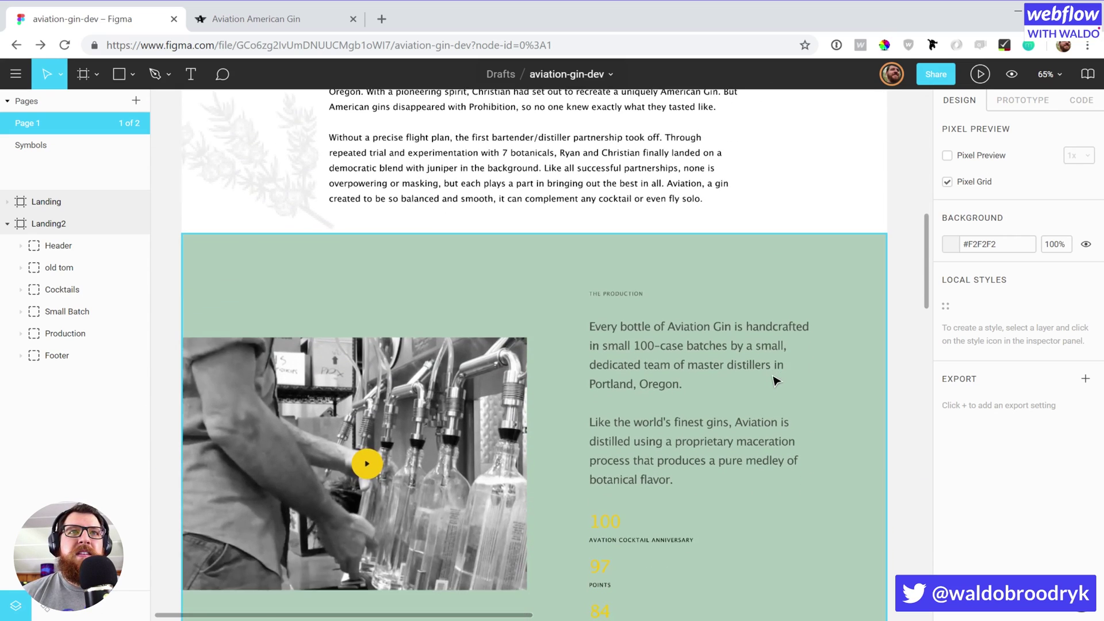
{"action": "scroll", "coordinate": [775, 380], "scroll_direction": "down", "scroll_amount": 5}
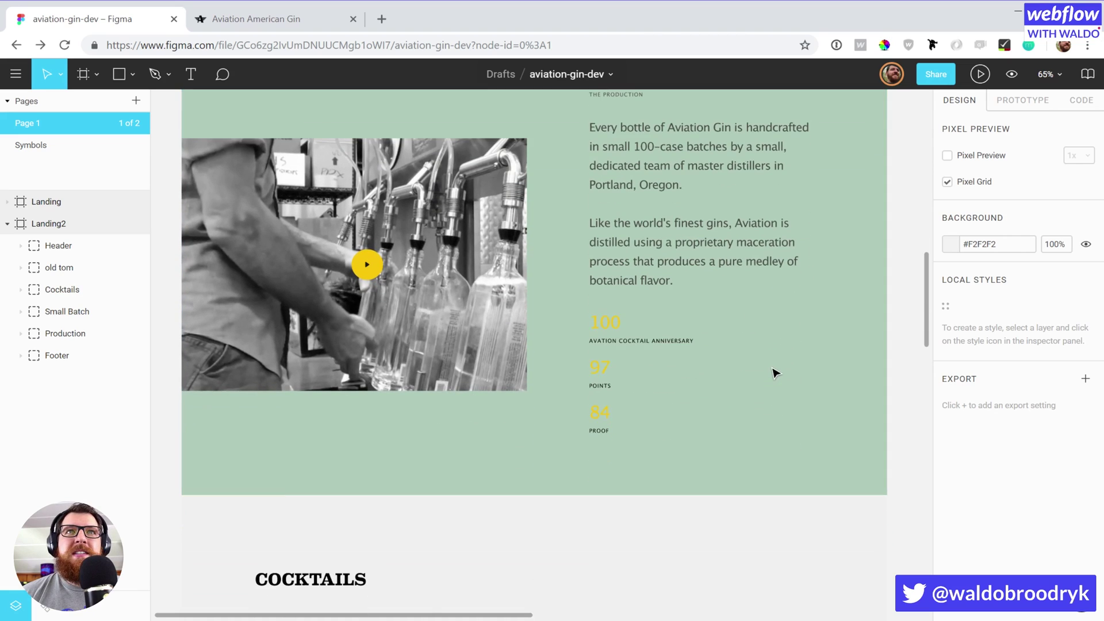
{"action": "scroll", "coordinate": [775, 374], "scroll_direction": "down", "scroll_amount": 9}
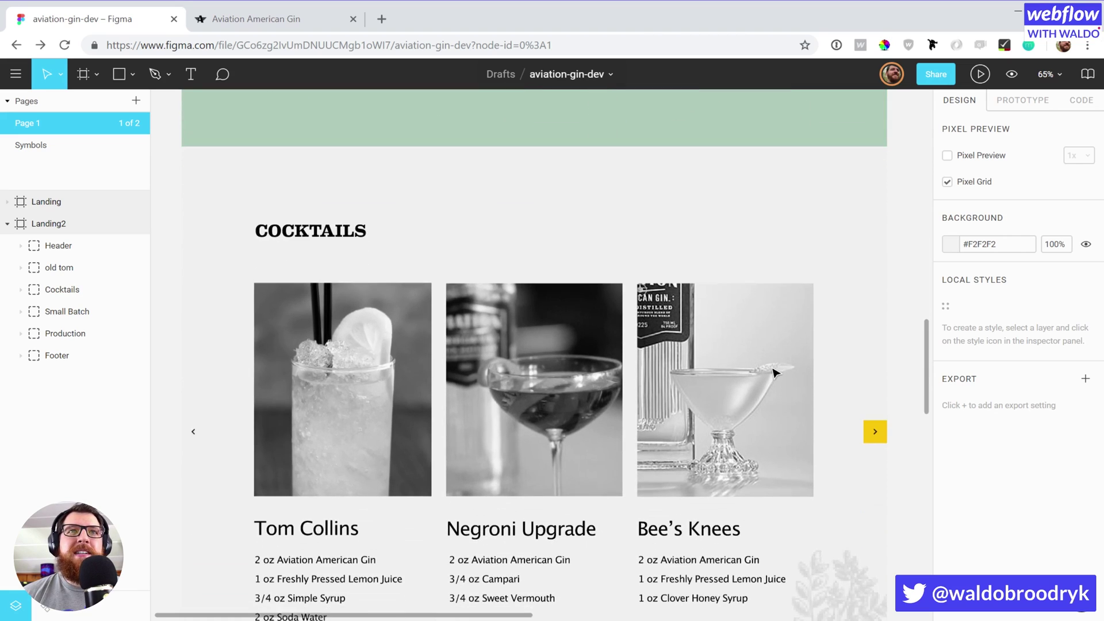
{"action": "scroll", "coordinate": [773, 371], "scroll_direction": "down", "scroll_amount": 2}
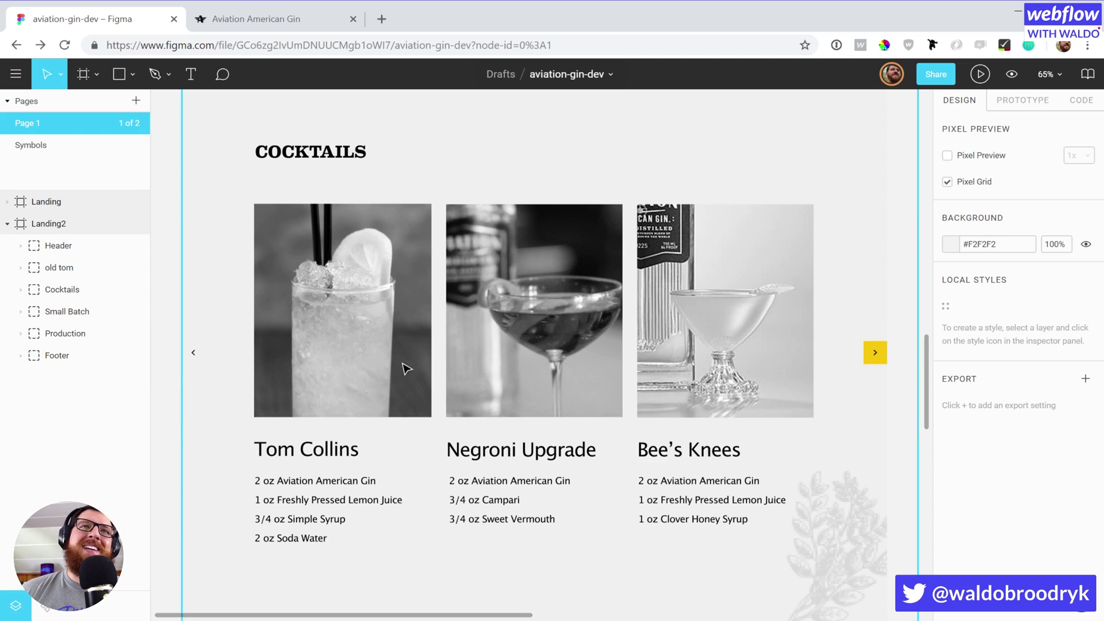
Step: Scroll past the yellow Old Tom section to the Landing frame's 'PLEASE FLY RESPONSIBLY' footer
{"action": "scroll", "coordinate": [413, 366], "scroll_direction": "down", "scroll_amount": 2}
{"action": "scroll", "coordinate": [413, 365], "scroll_direction": "down", "scroll_amount": 6}
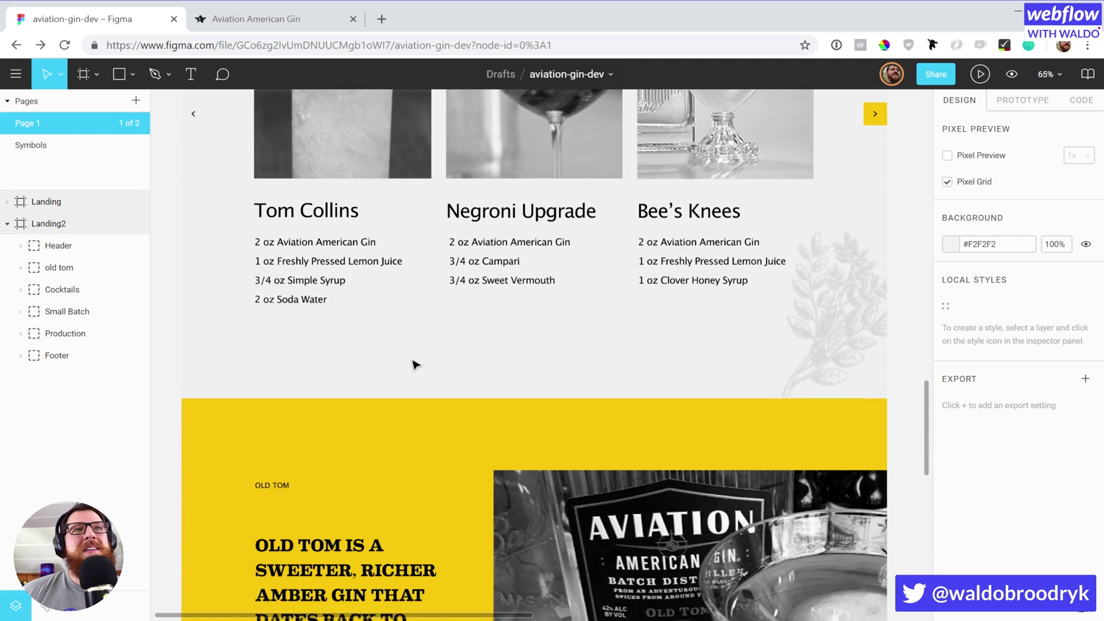
{"action": "scroll", "coordinate": [417, 364], "scroll_direction": "down", "scroll_amount": 4}
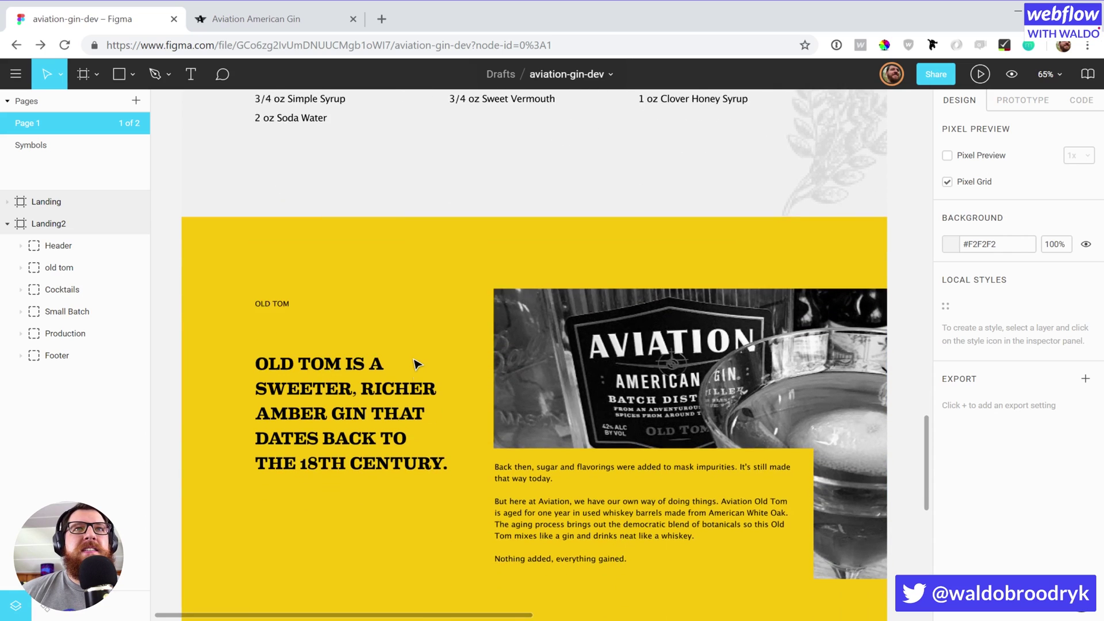
{"action": "scroll", "coordinate": [416, 363], "scroll_direction": "down", "scroll_amount": 2}
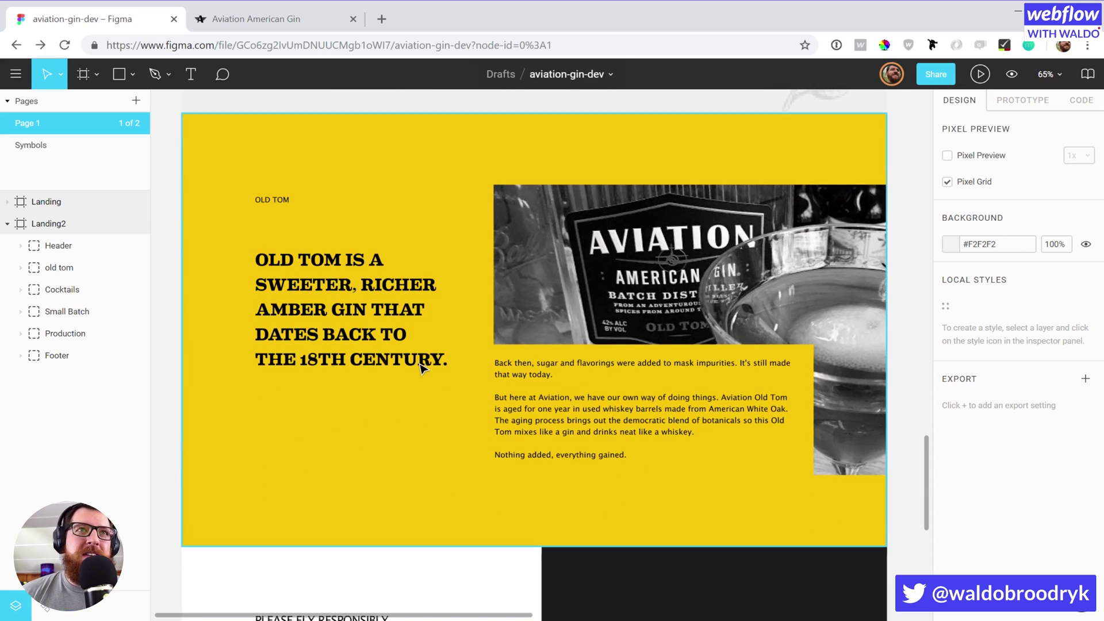
{"action": "scroll", "coordinate": [417, 365], "scroll_direction": "down", "scroll_amount": 3}
{"action": "scroll", "coordinate": [423, 368], "scroll_direction": "down", "scroll_amount": 4}
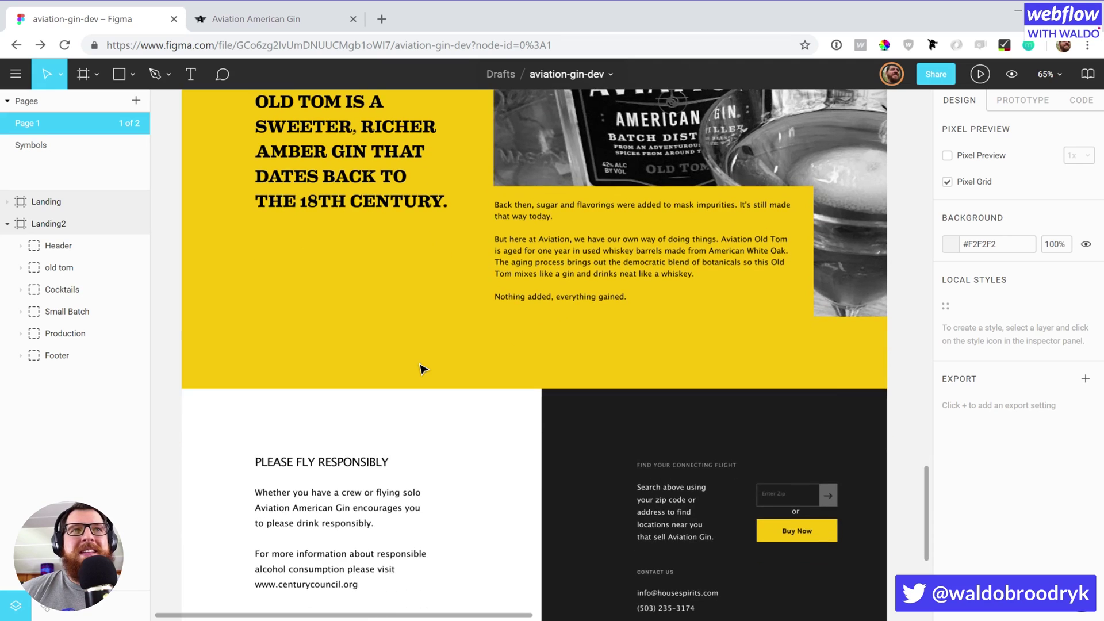